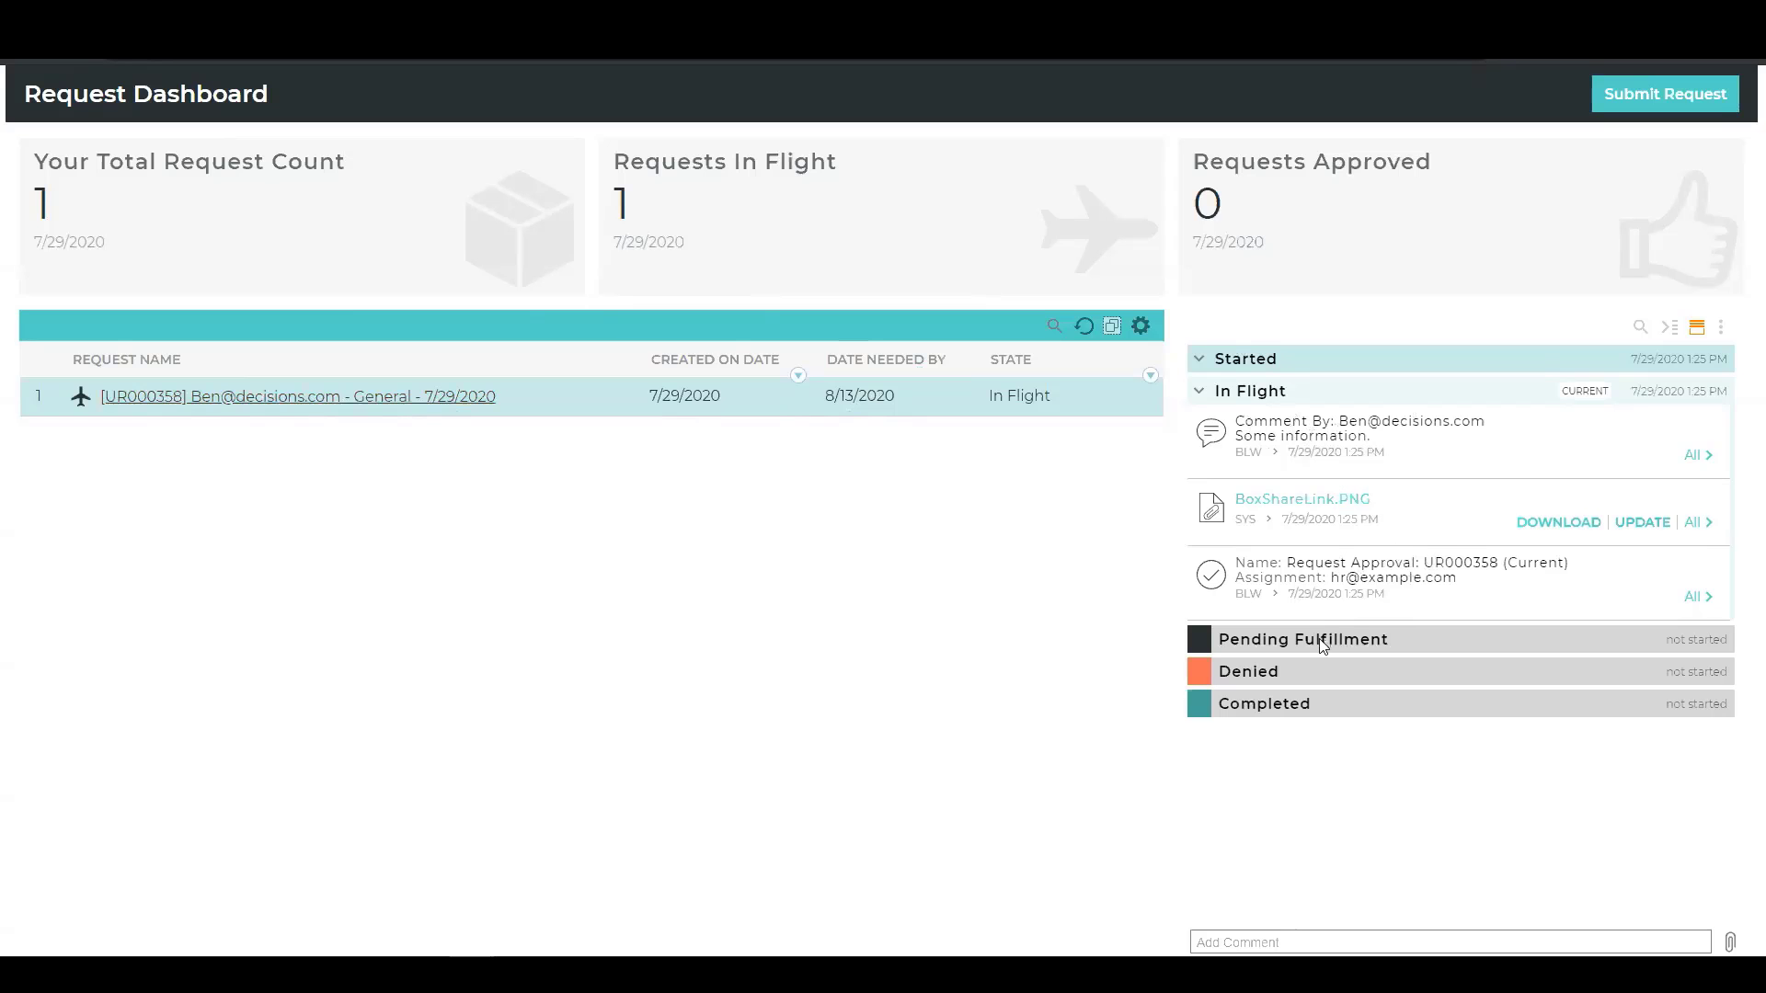
# Start a new user request and set its category to IT.
pyautogui.moveTo(1333, 577); pyautogui.dragTo(1410, 580)
pyautogui.click(1416, 577)
pyautogui.click(1652, 97)
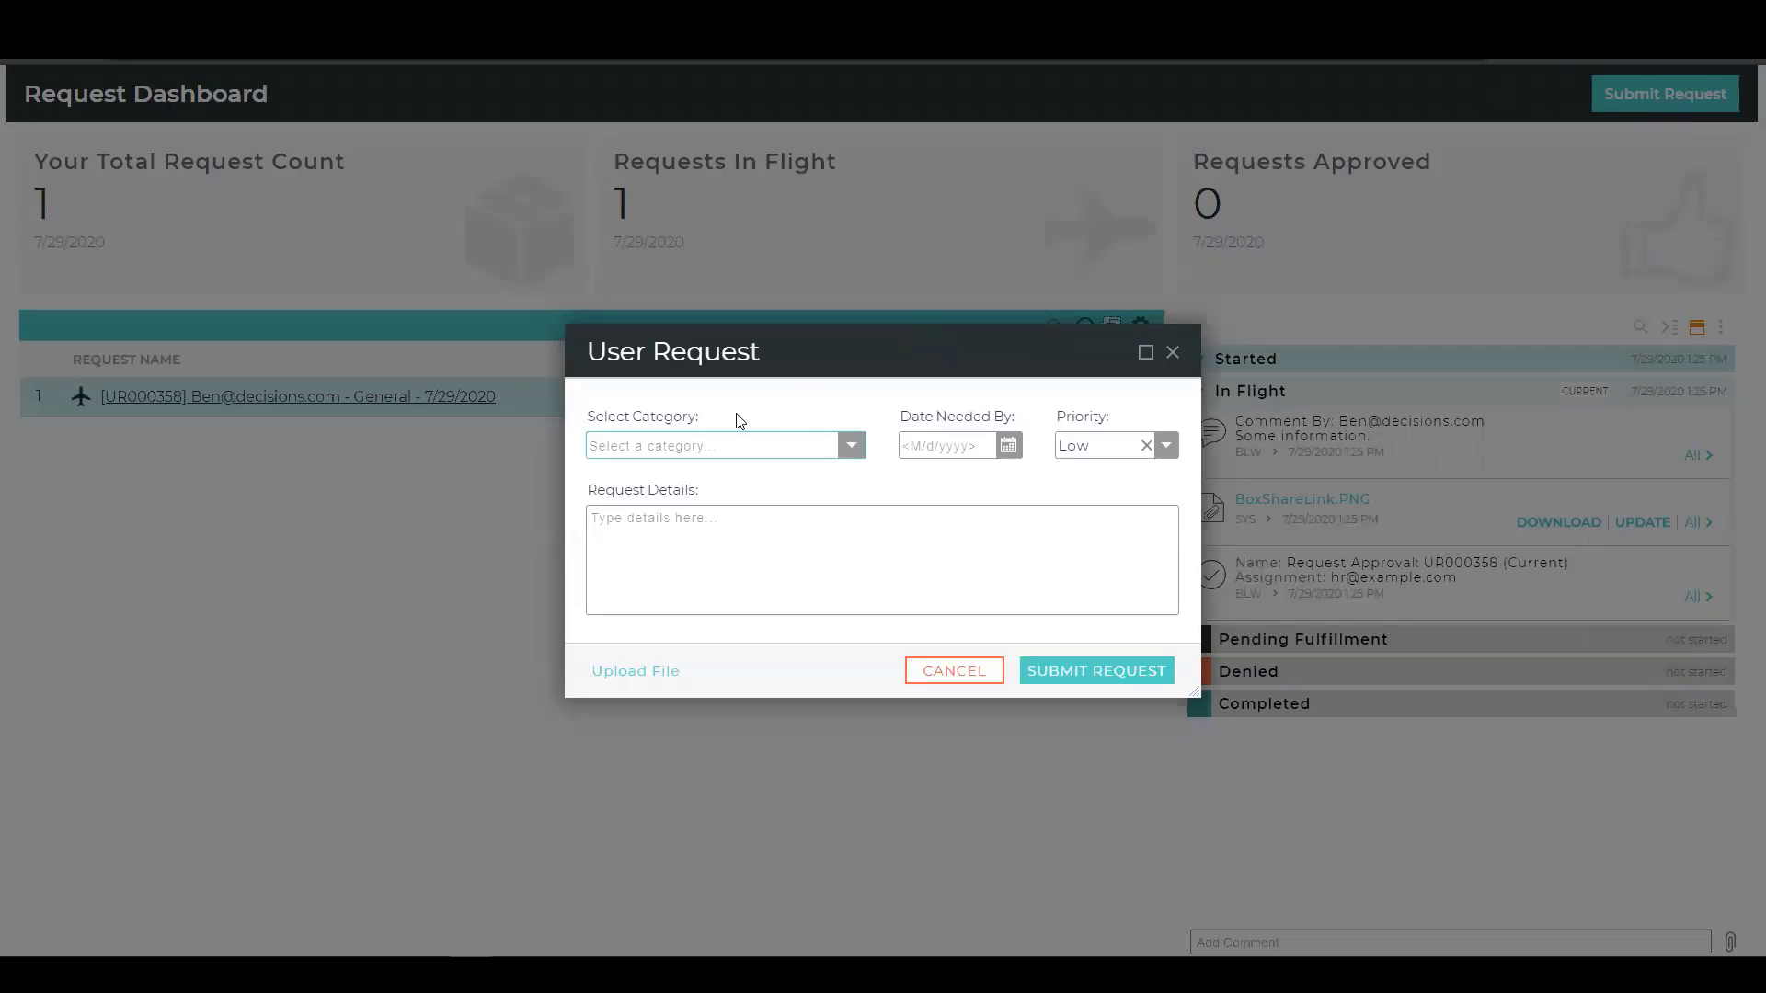
pyautogui.click(848, 450)
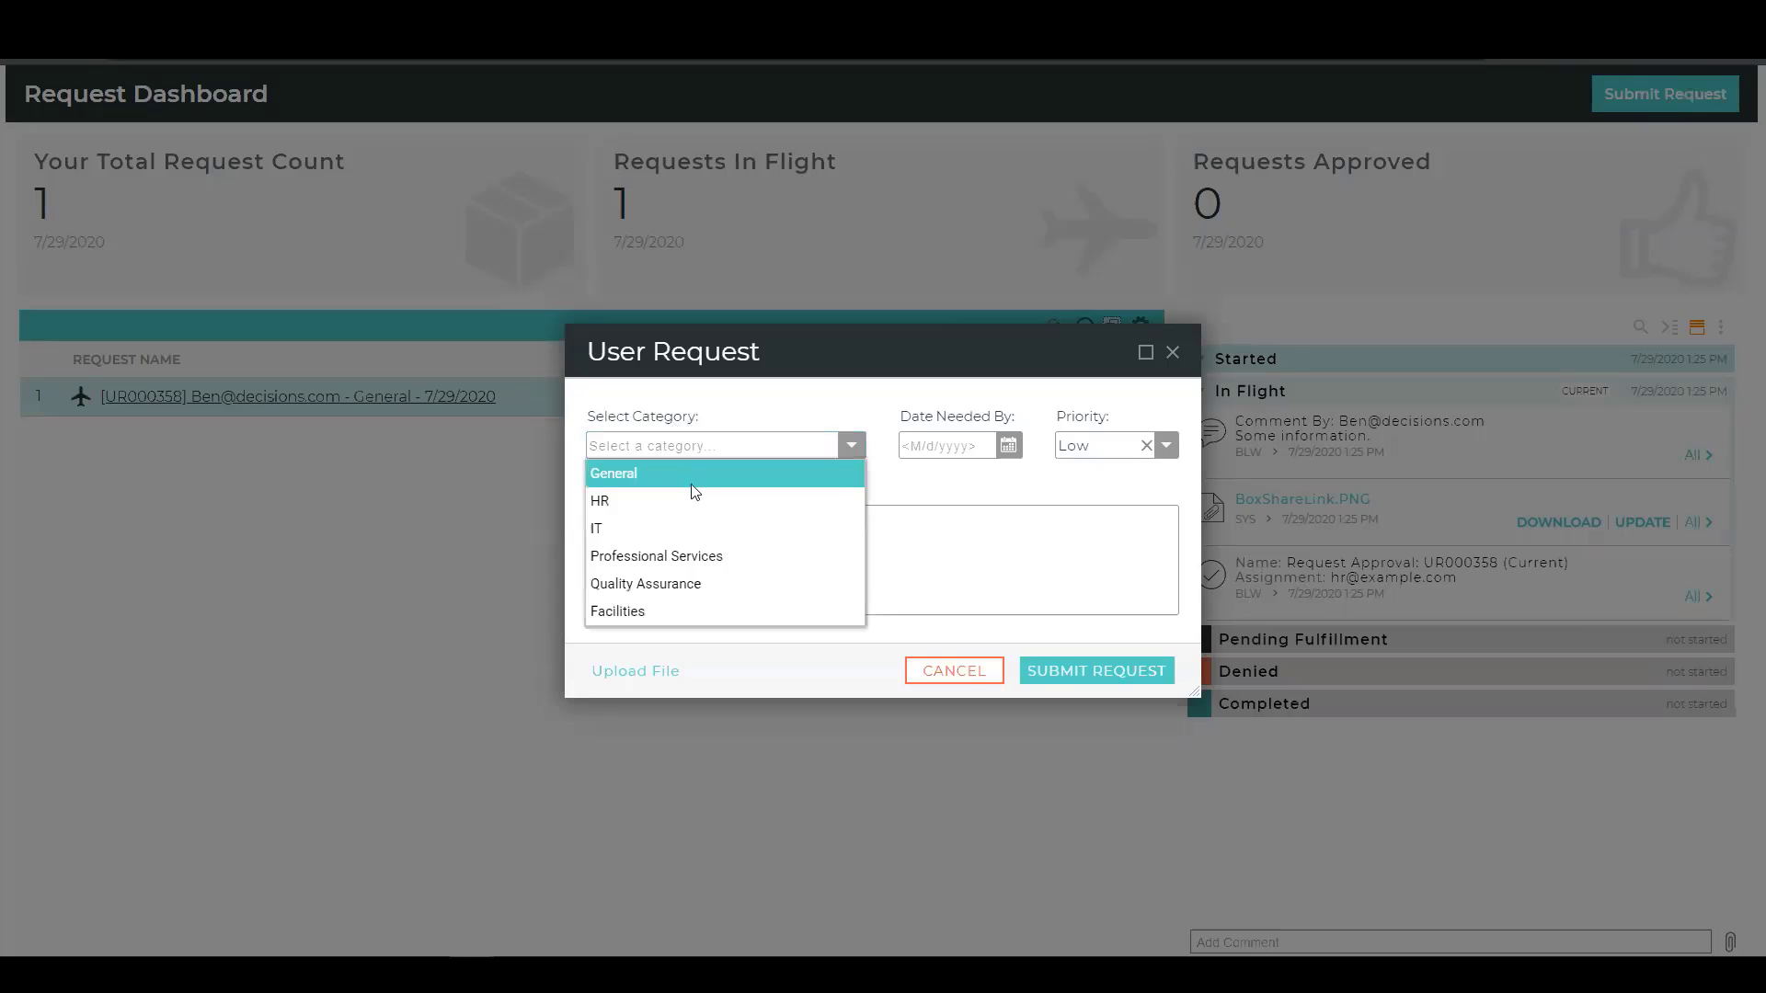
pyautogui.click(611, 528)
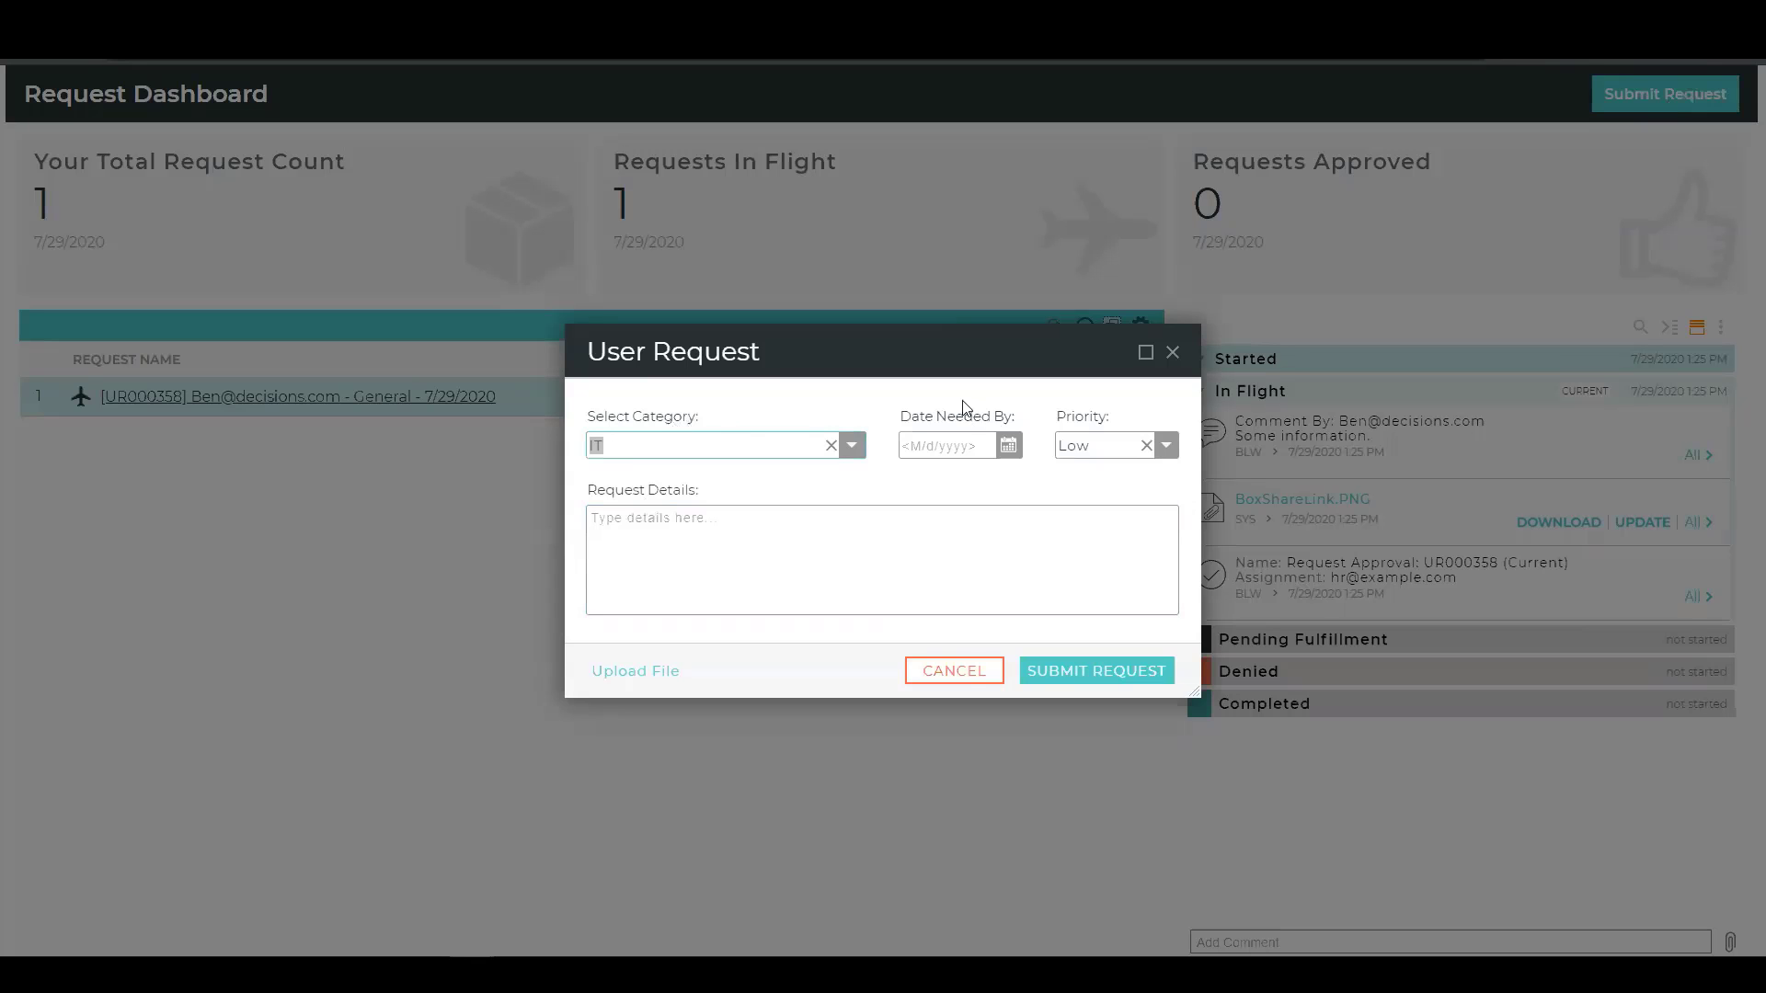
# Enter the request details "I would like a new laptop, please.".
pyautogui.click(953, 538)
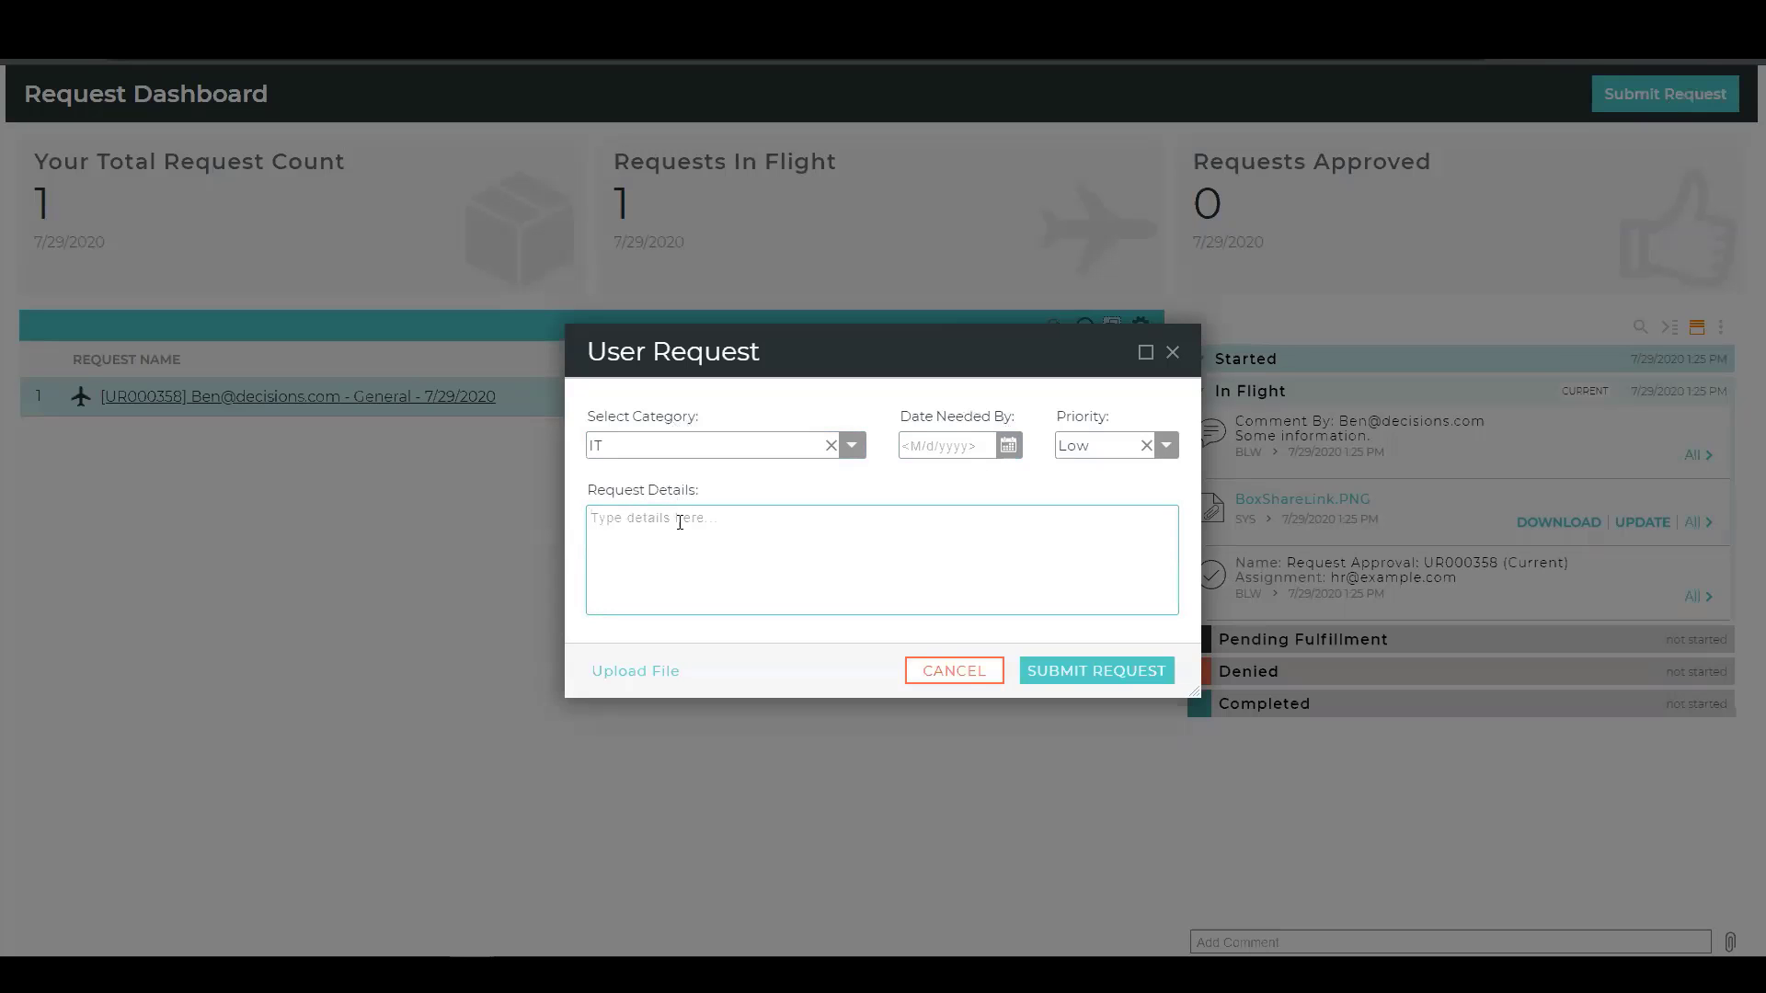
pyautogui.write('I would like a new laptop, please.')
# Try to set the request's date needed by to 7/31/2020.
pyautogui.click(1008, 446)
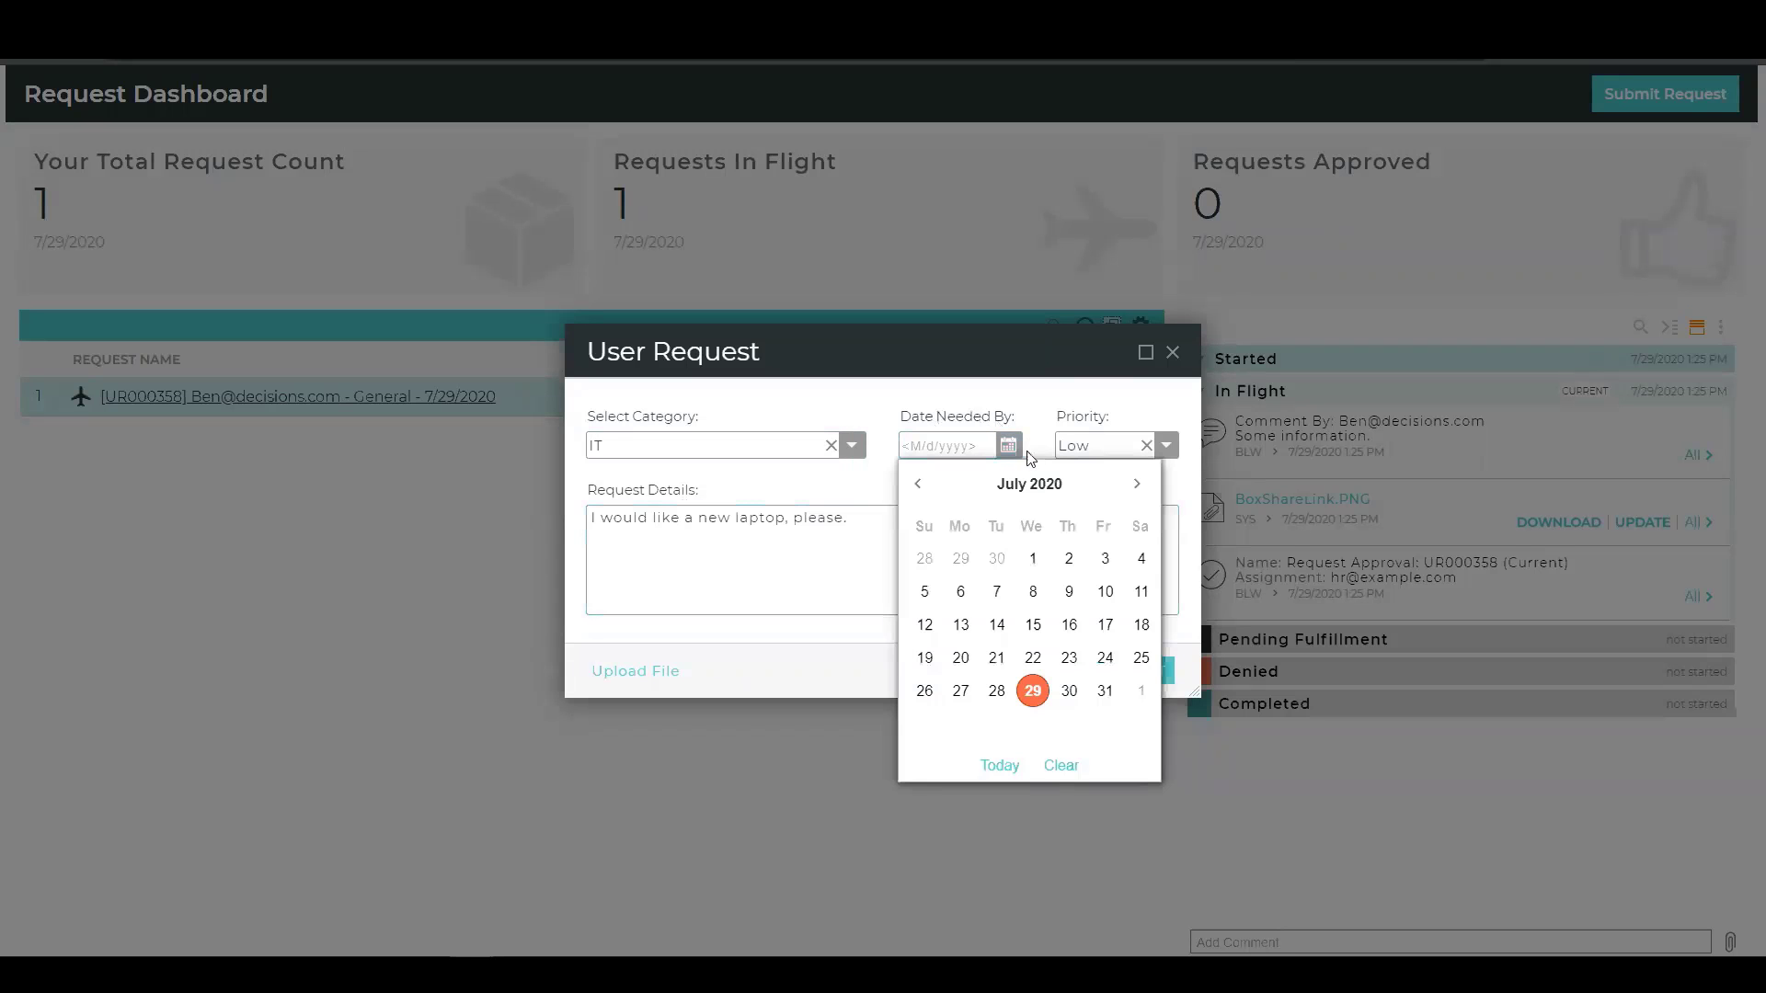
pyautogui.click(1137, 488)
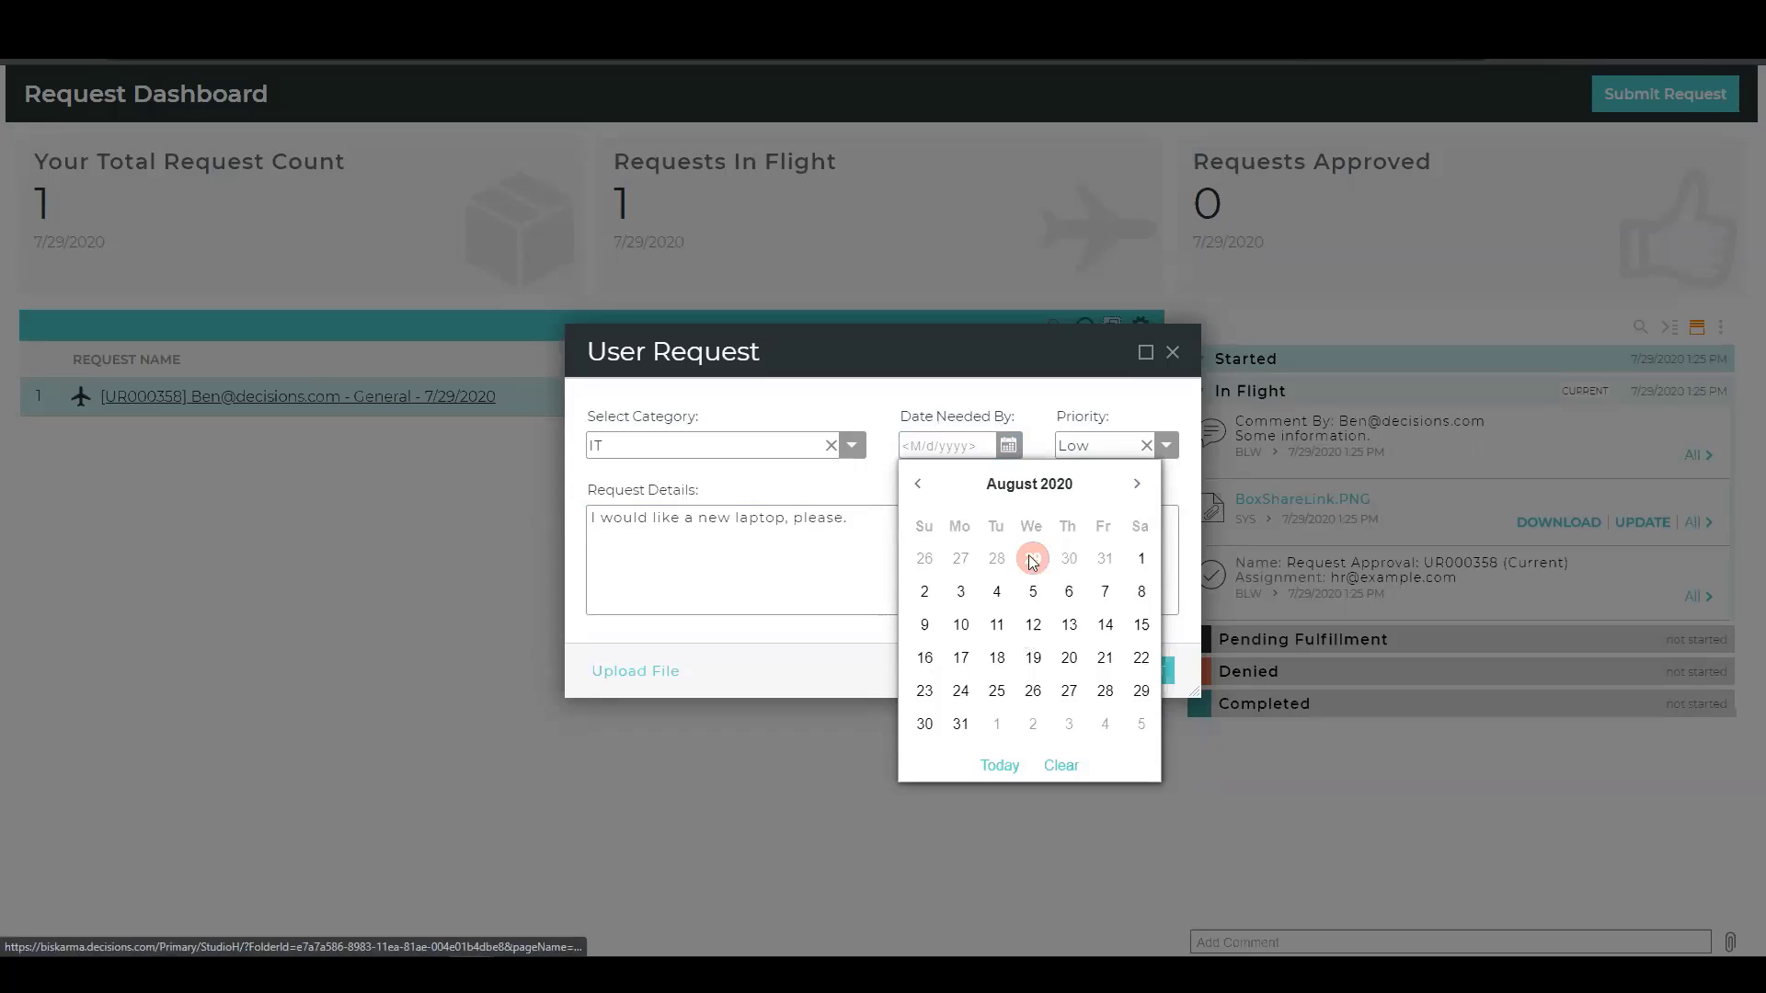
pyautogui.click(917, 484)
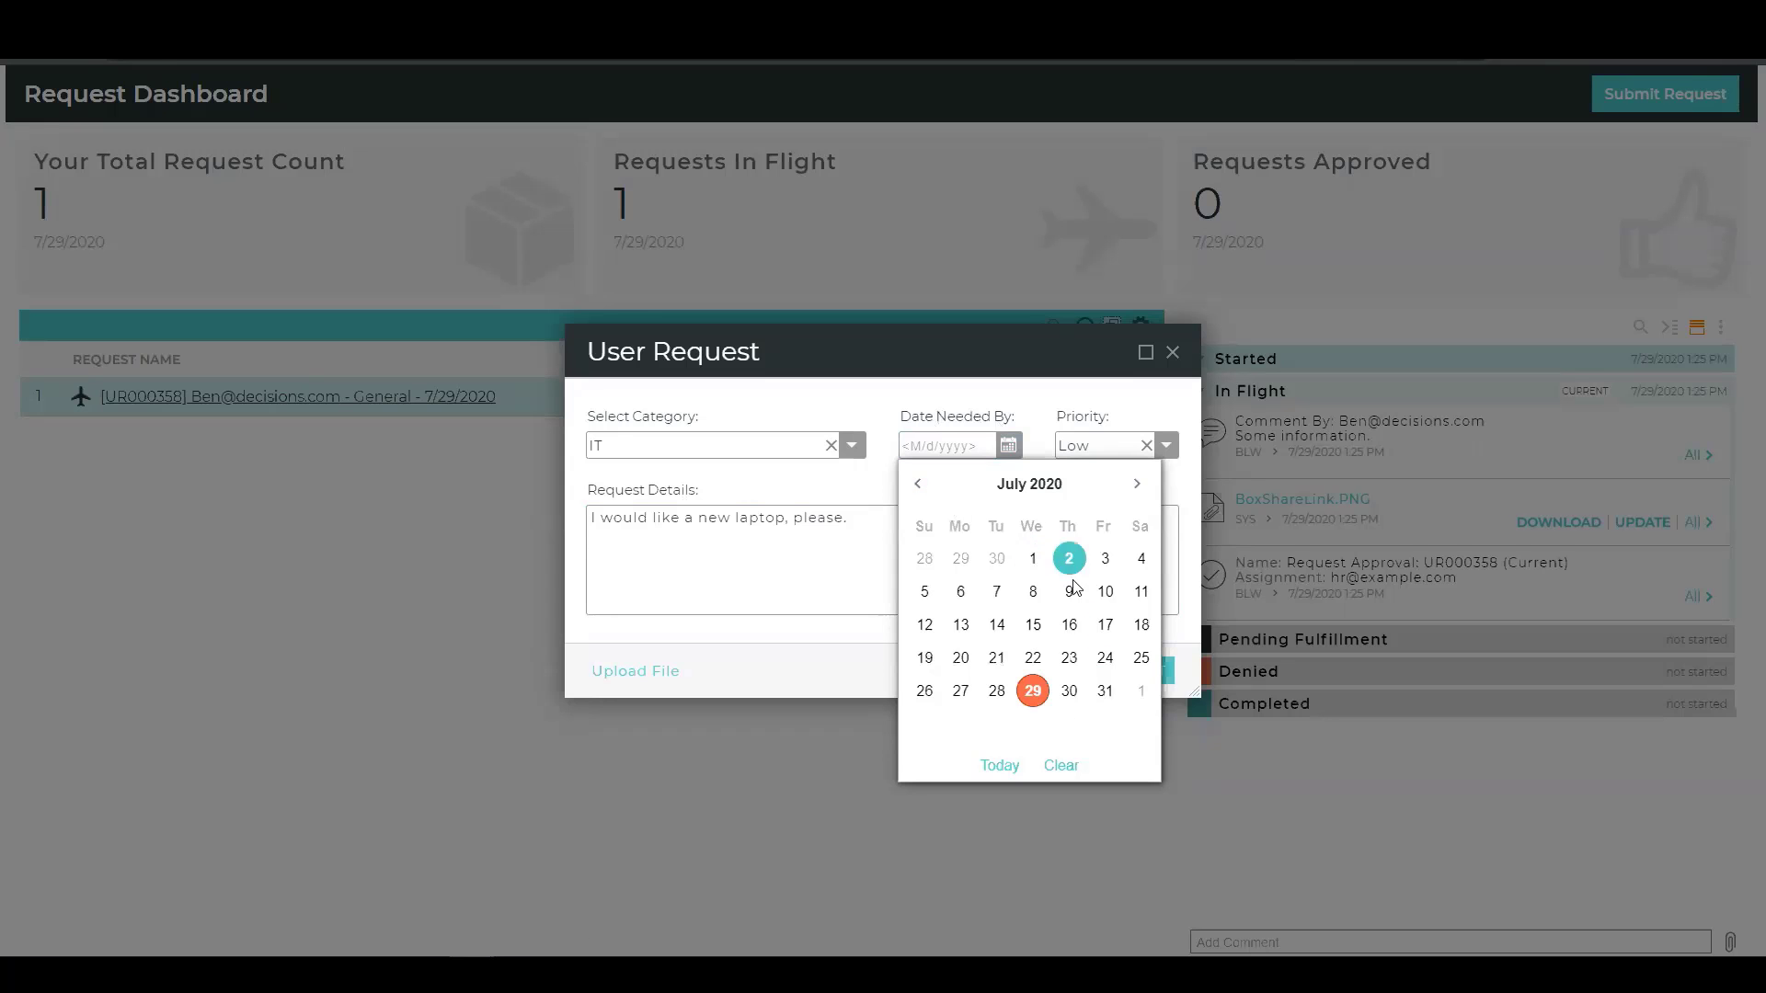
pyautogui.click(1106, 692)
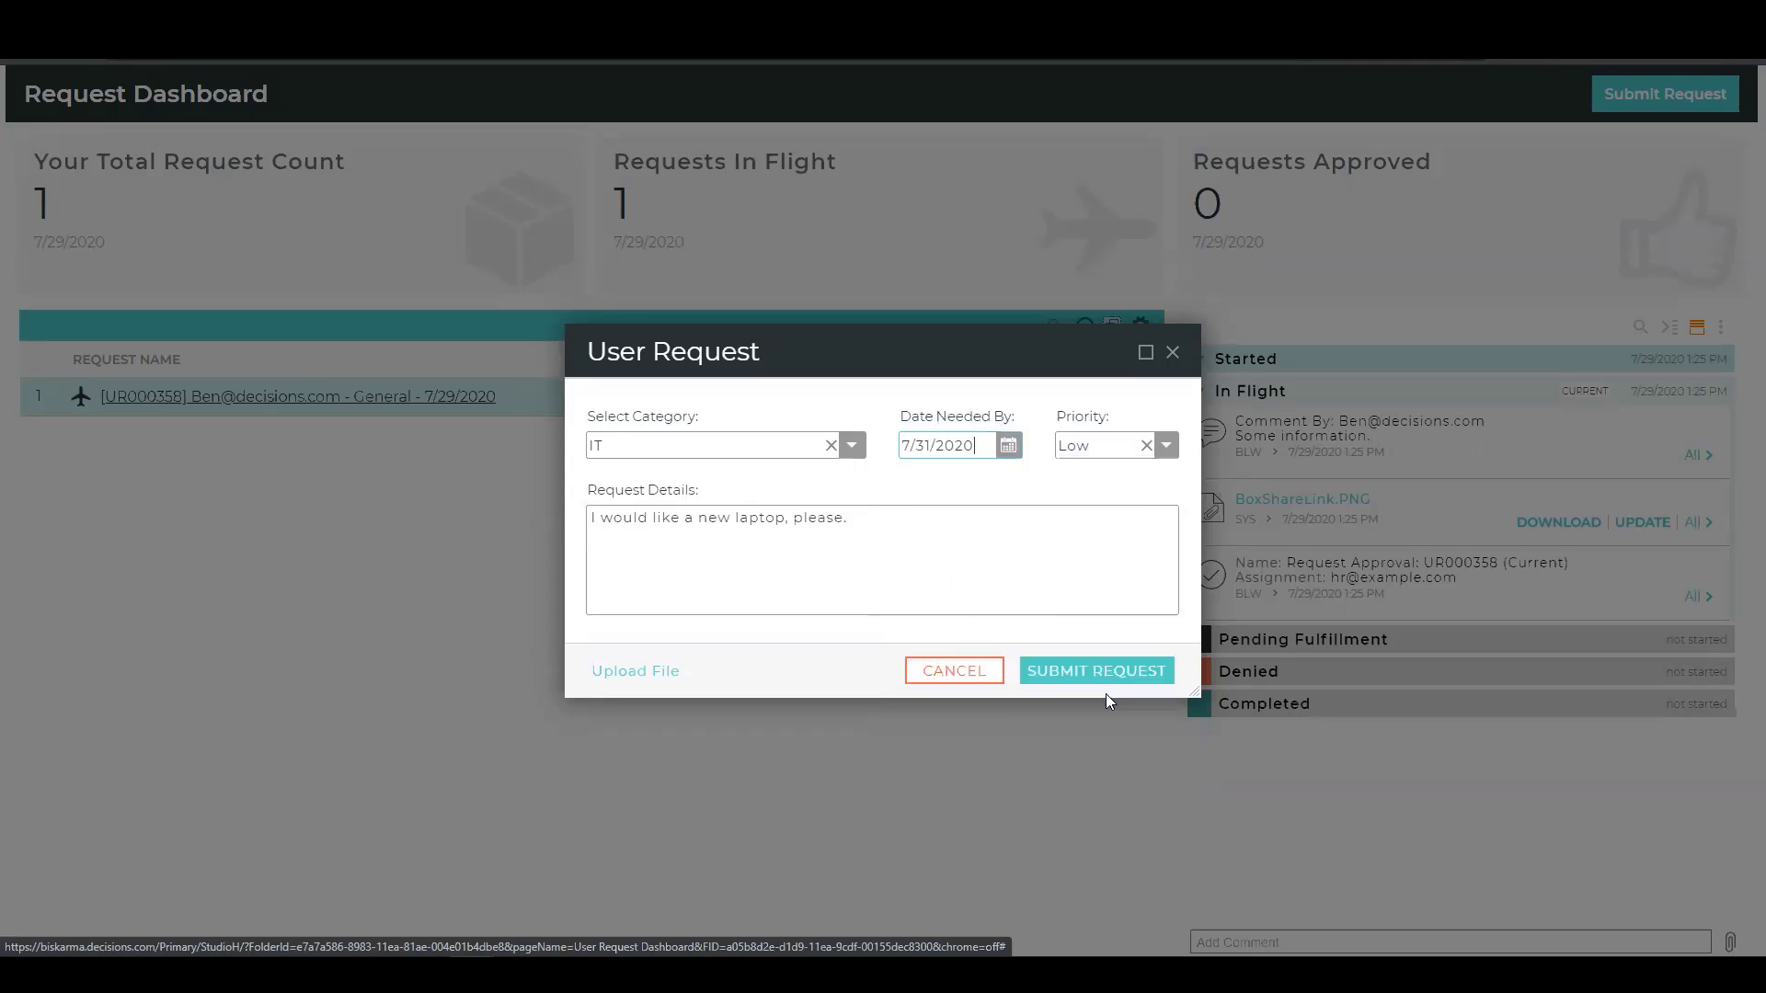
pyautogui.click(926, 448)
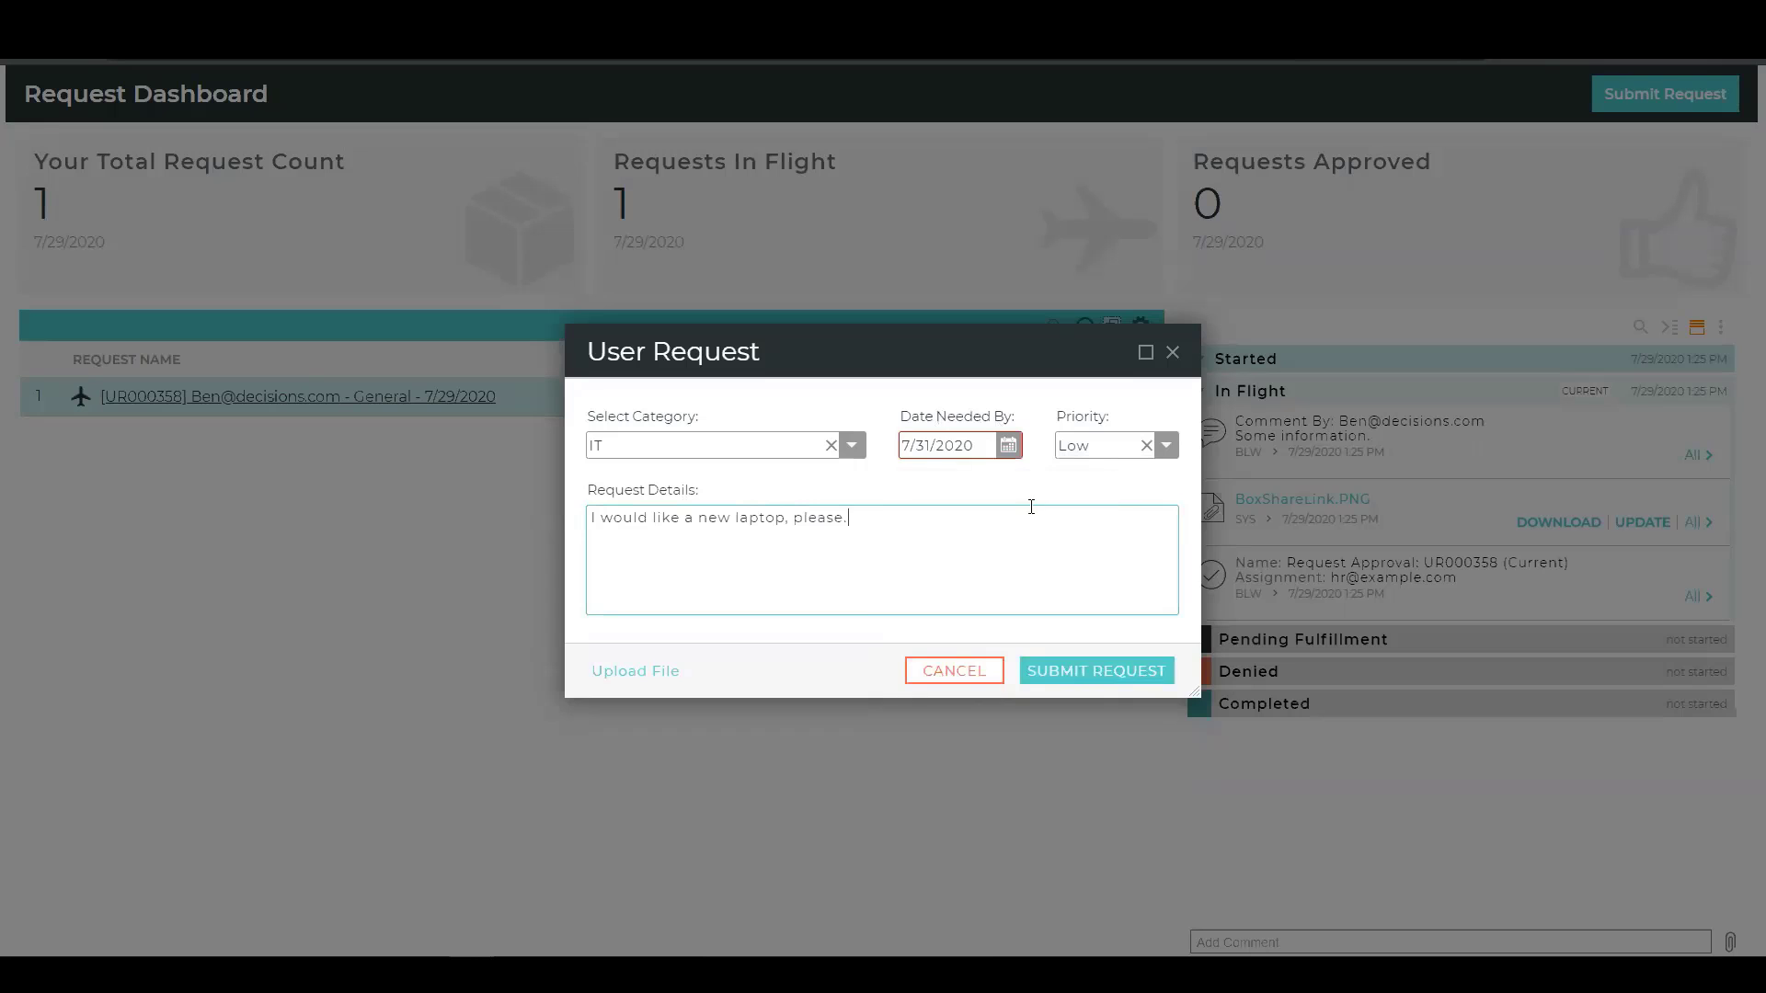
# Set the request's date needed by to 8/18/2020 and its priority to Medium.
pyautogui.click(1008, 445)
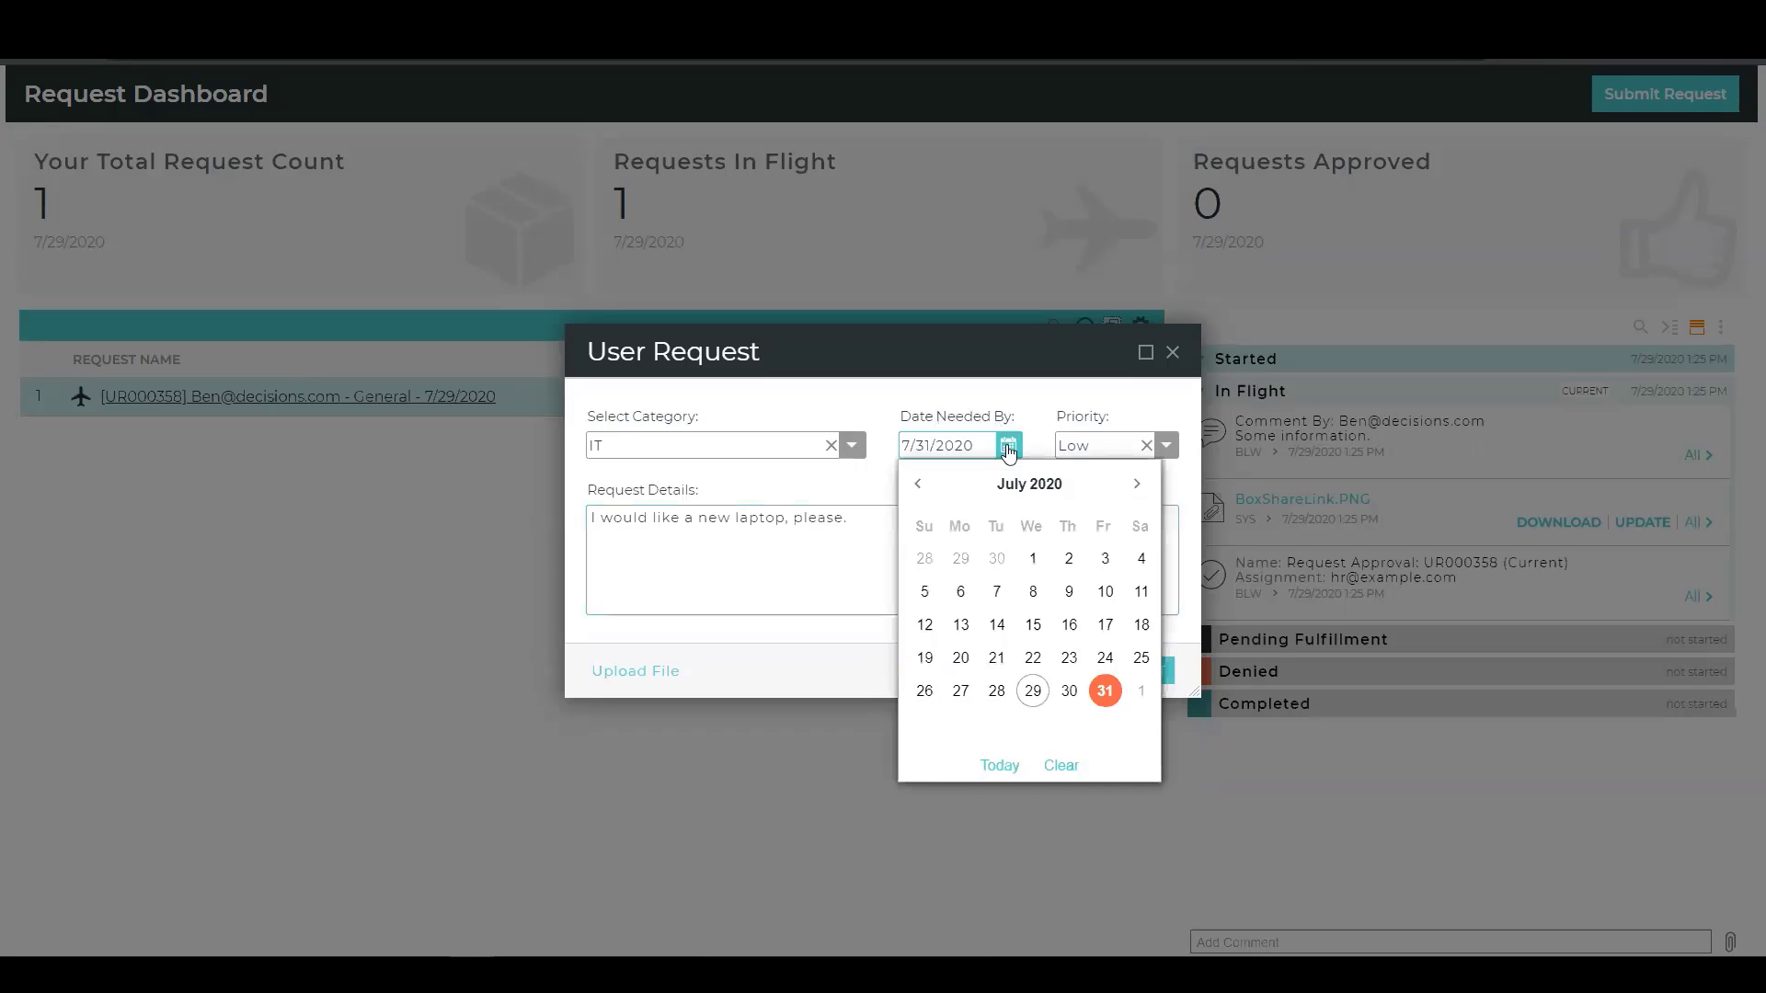
pyautogui.click(1137, 488)
pyautogui.click(996, 657)
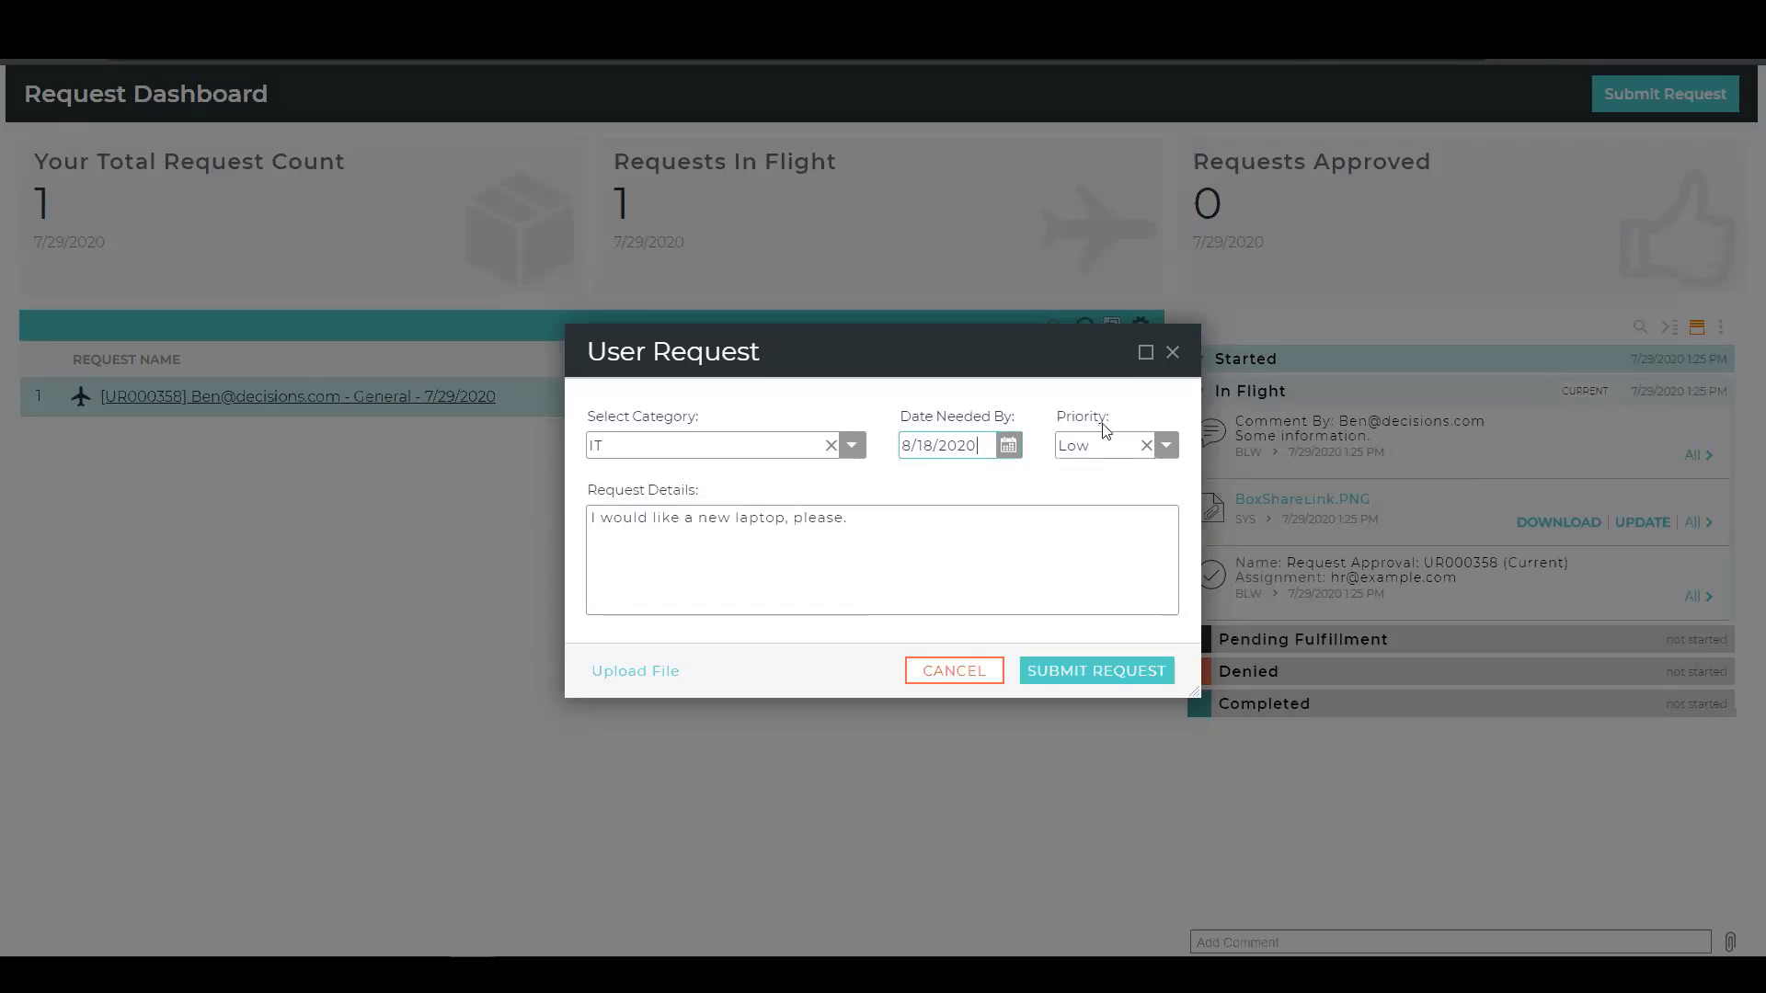
pyautogui.click(1168, 447)
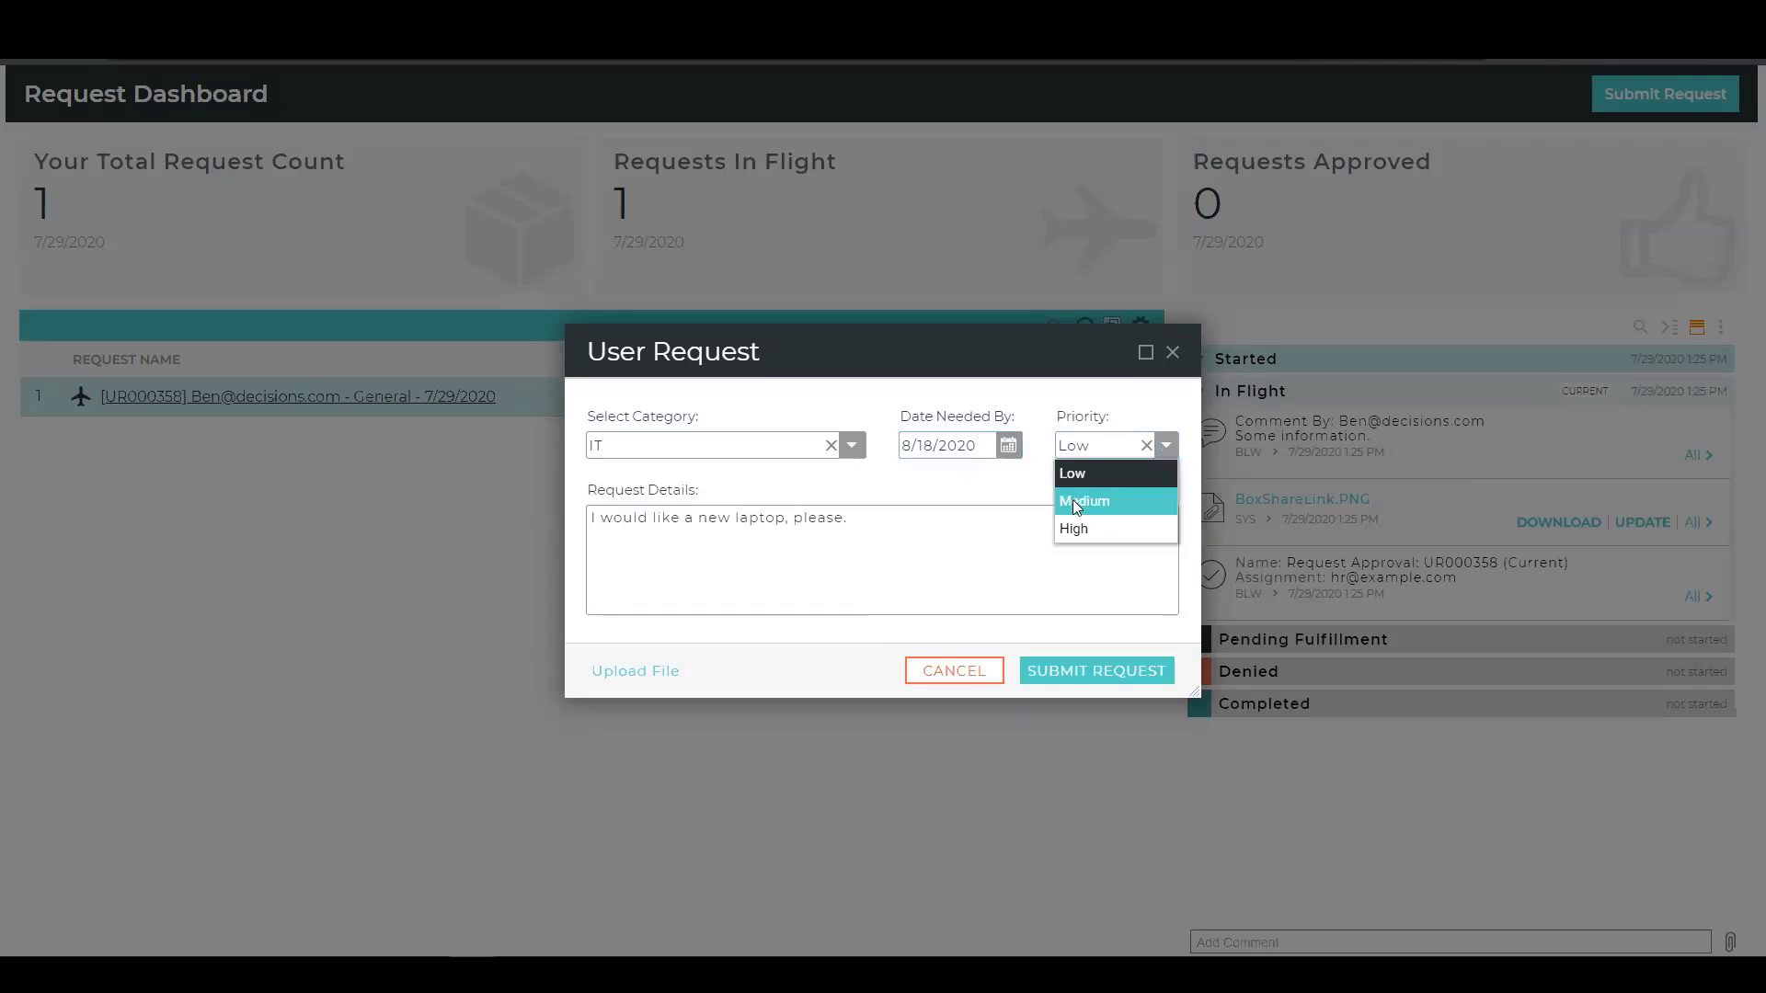
pyautogui.click(1097, 504)
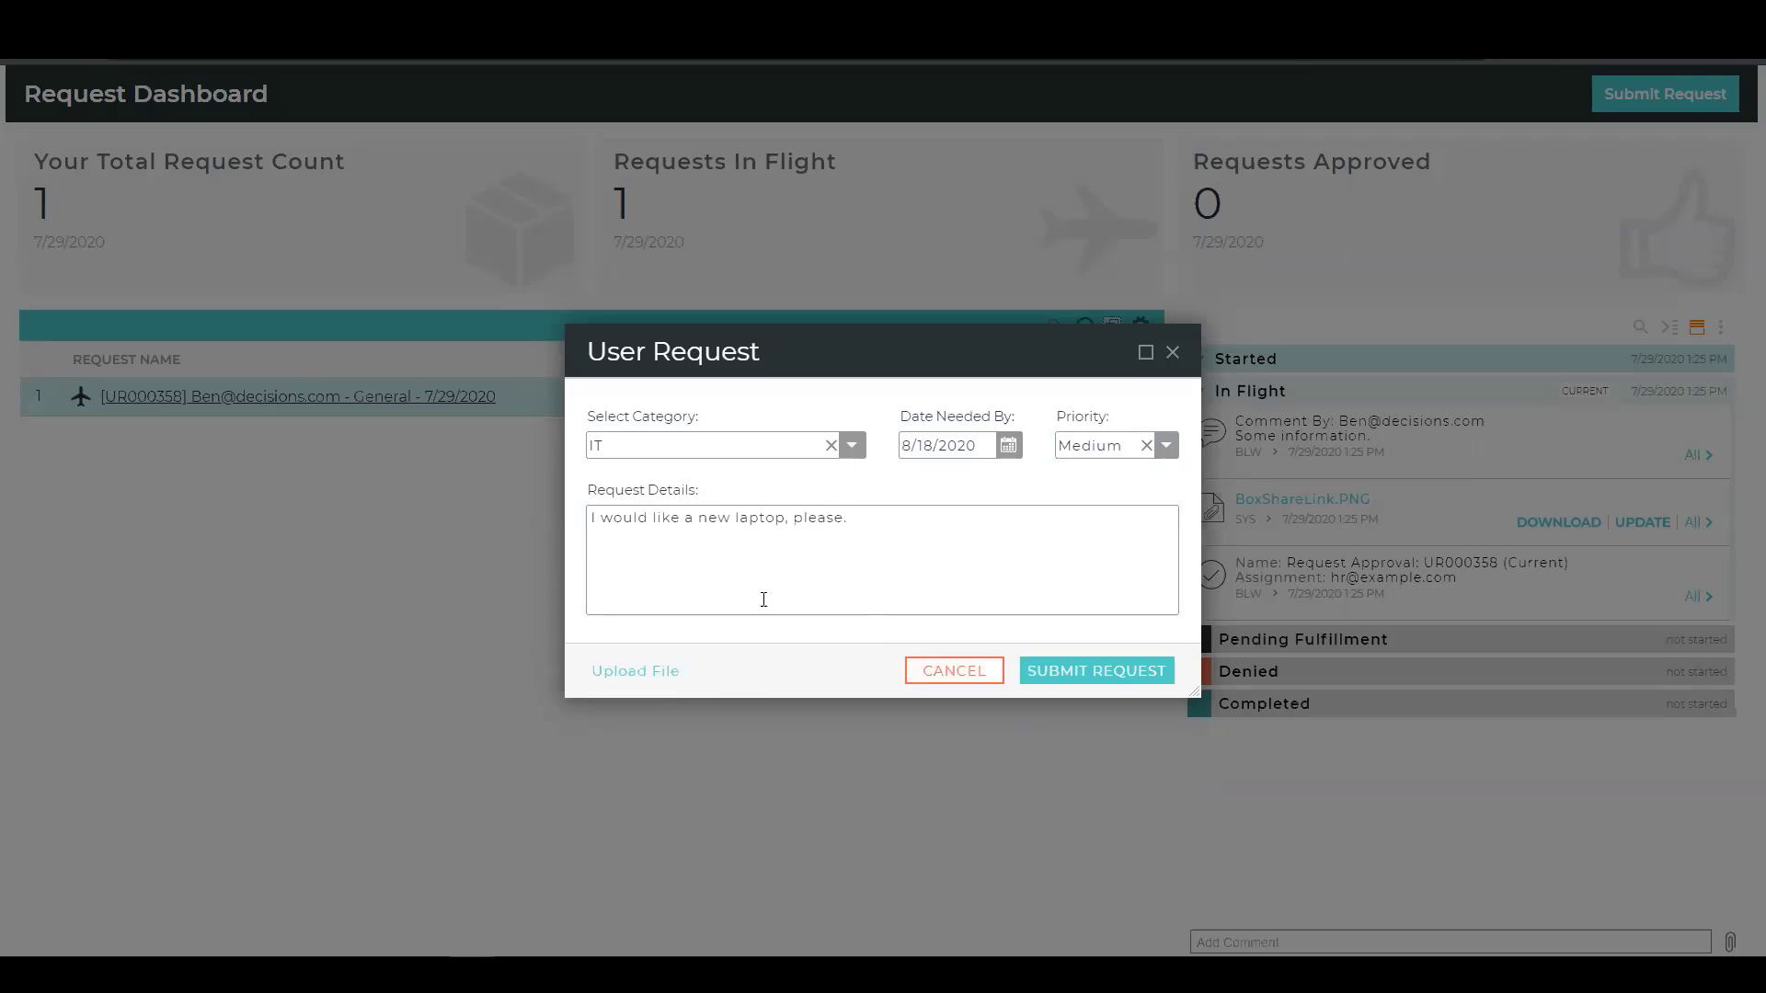
# Append "At least 16gb RAM." to the request details.
pyautogui.click(861, 534)
pyautogui.write('At least 16gb RAM.')
# Submit the laptop request and dismiss the confirmation message.
pyautogui.click(1114, 678)
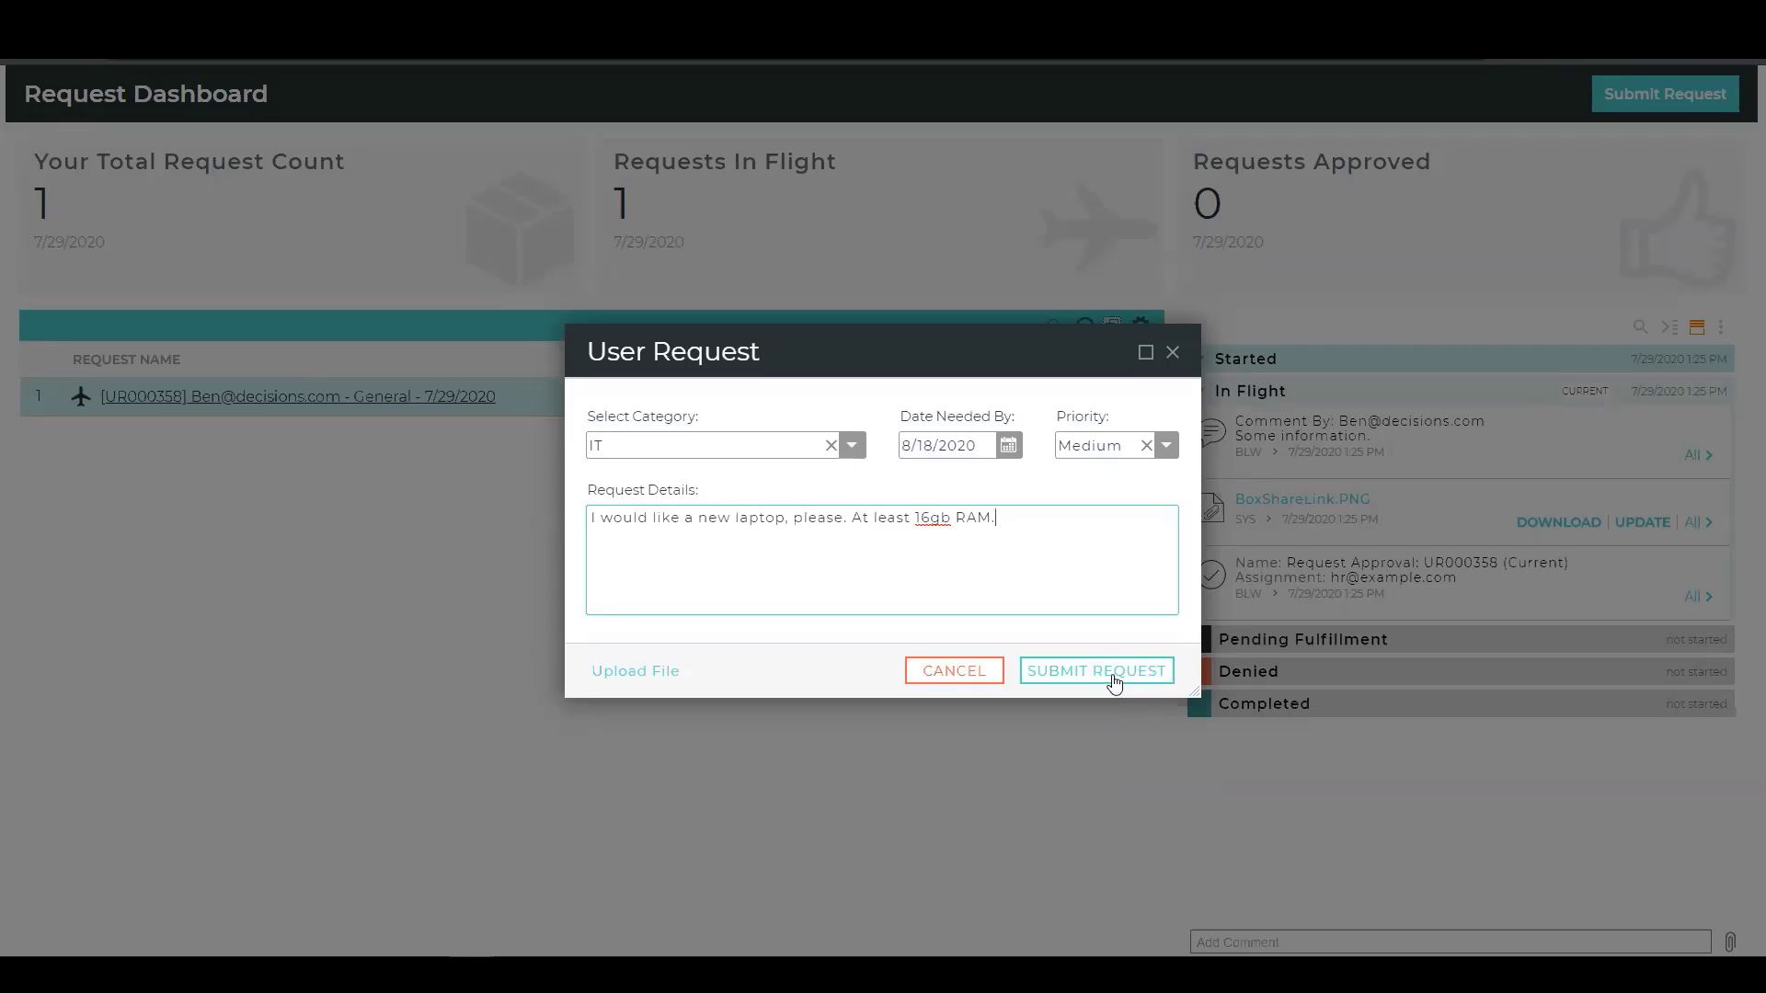
pyautogui.click(1115, 680)
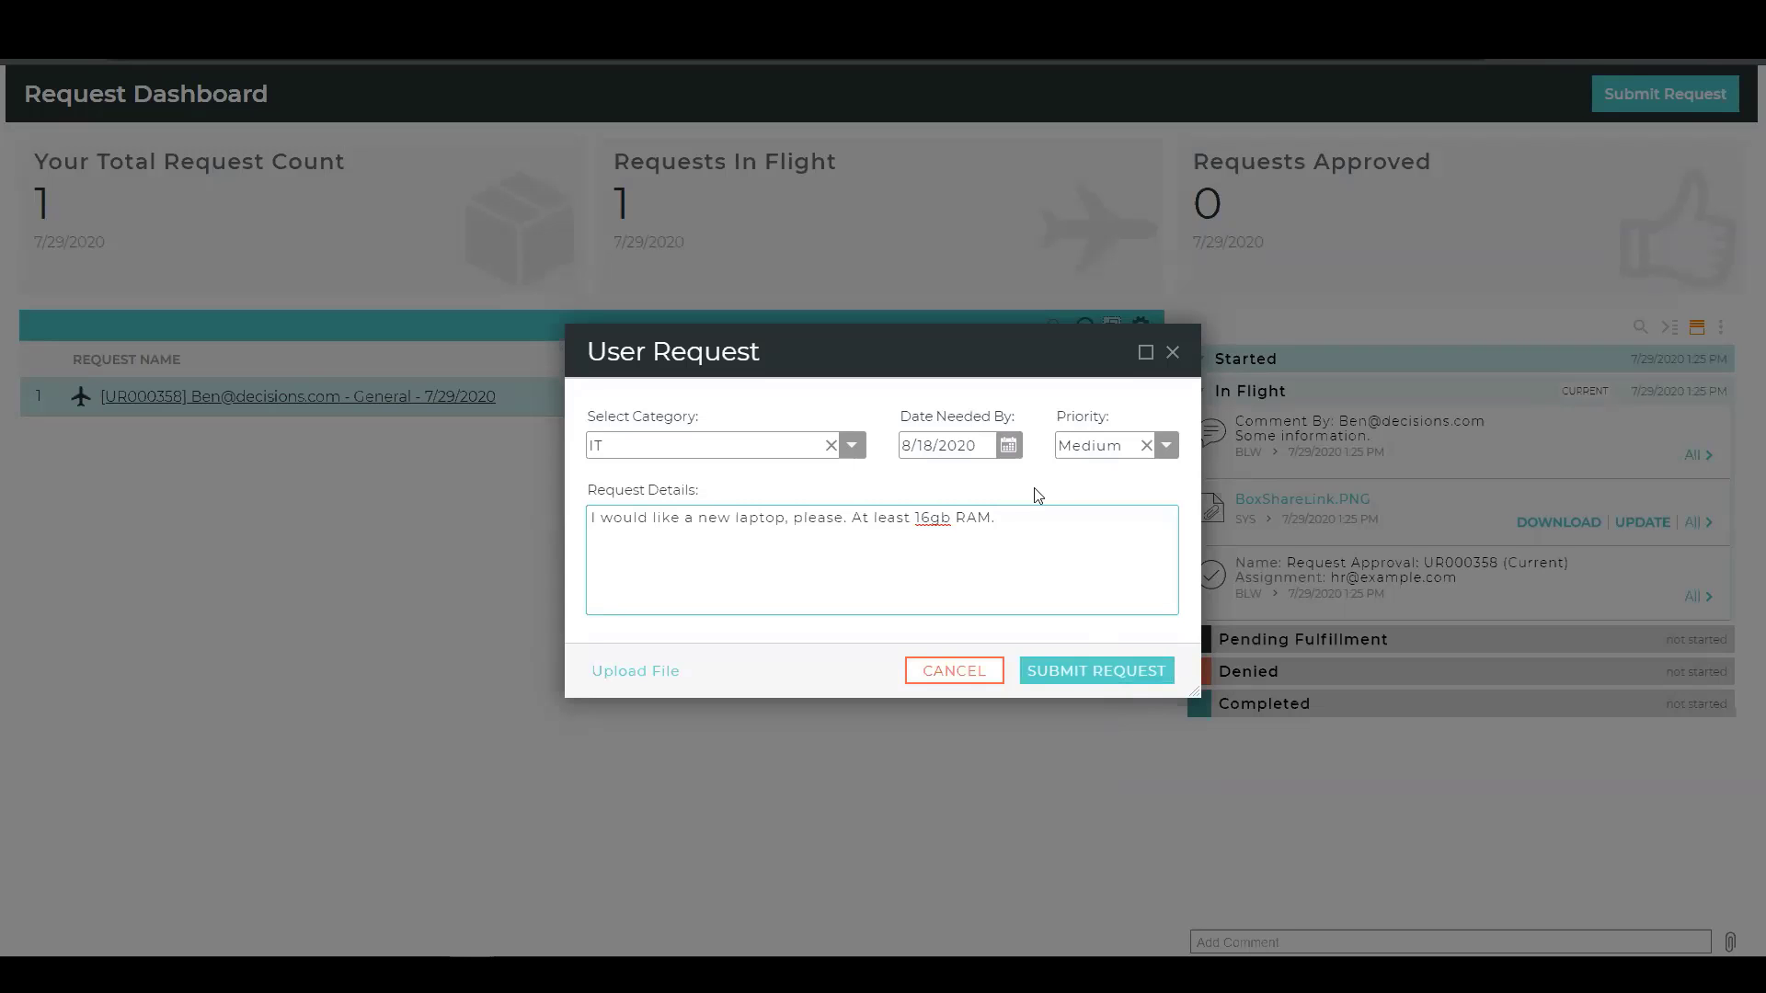
pyautogui.click(1100, 683)
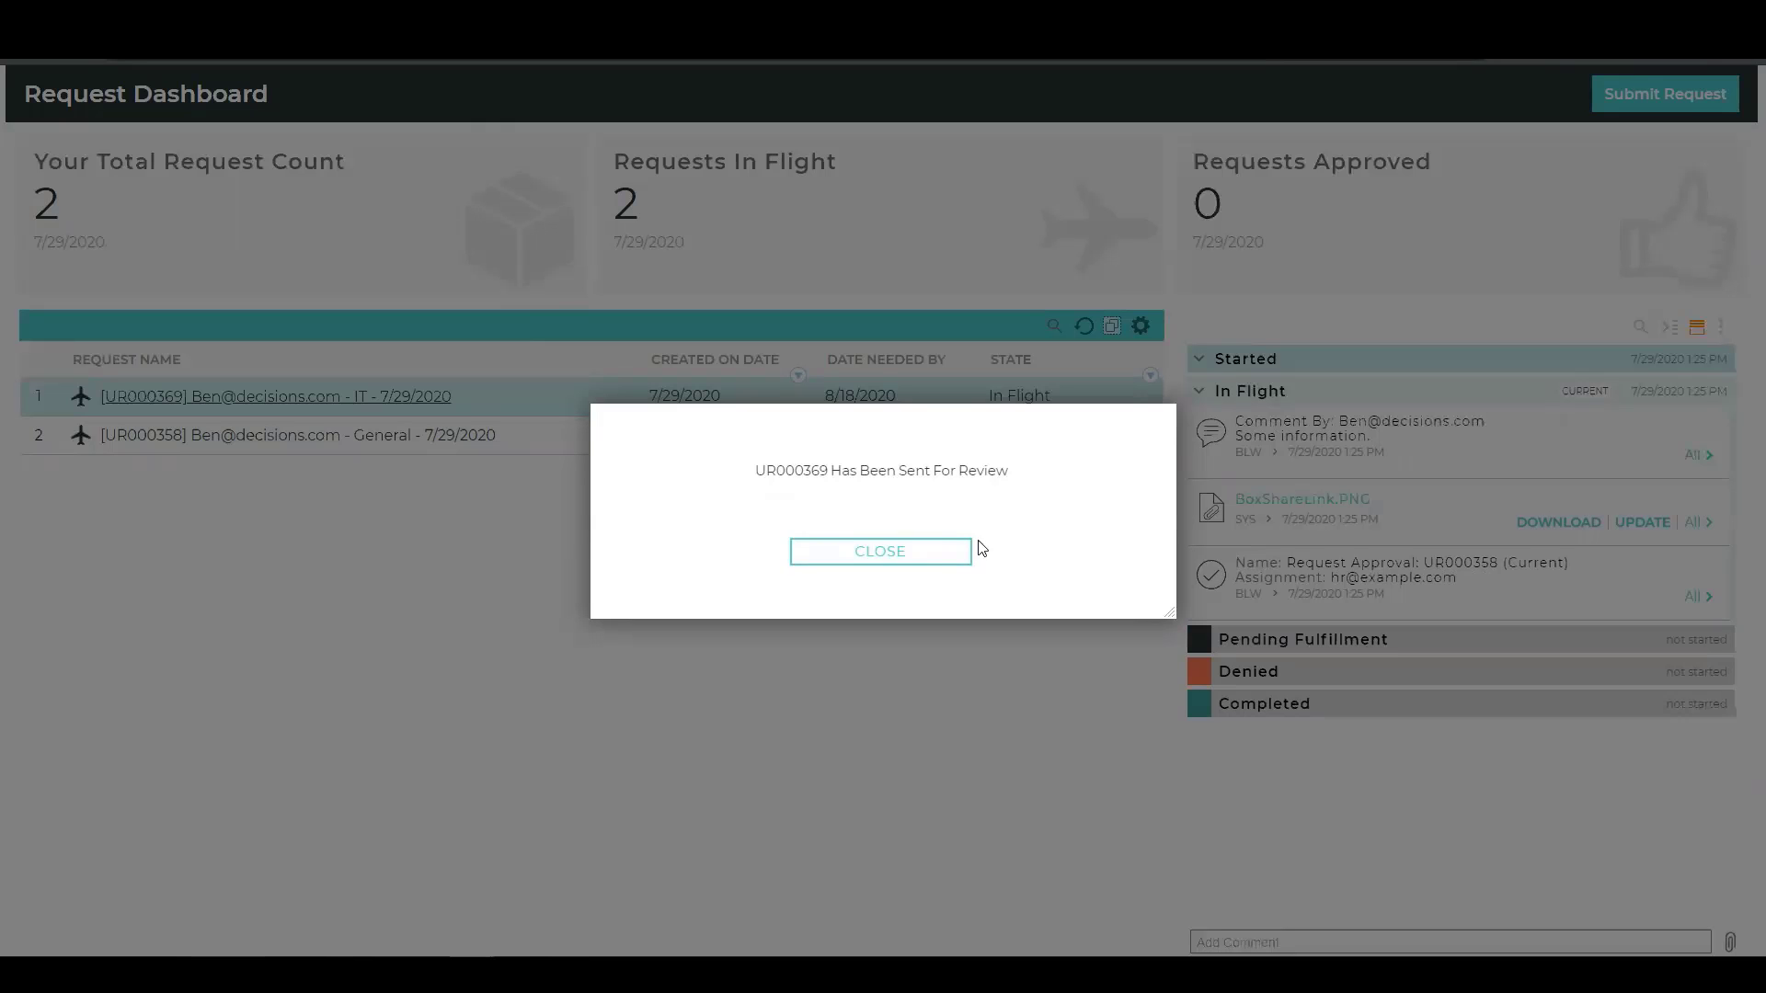
pyautogui.click(906, 561)
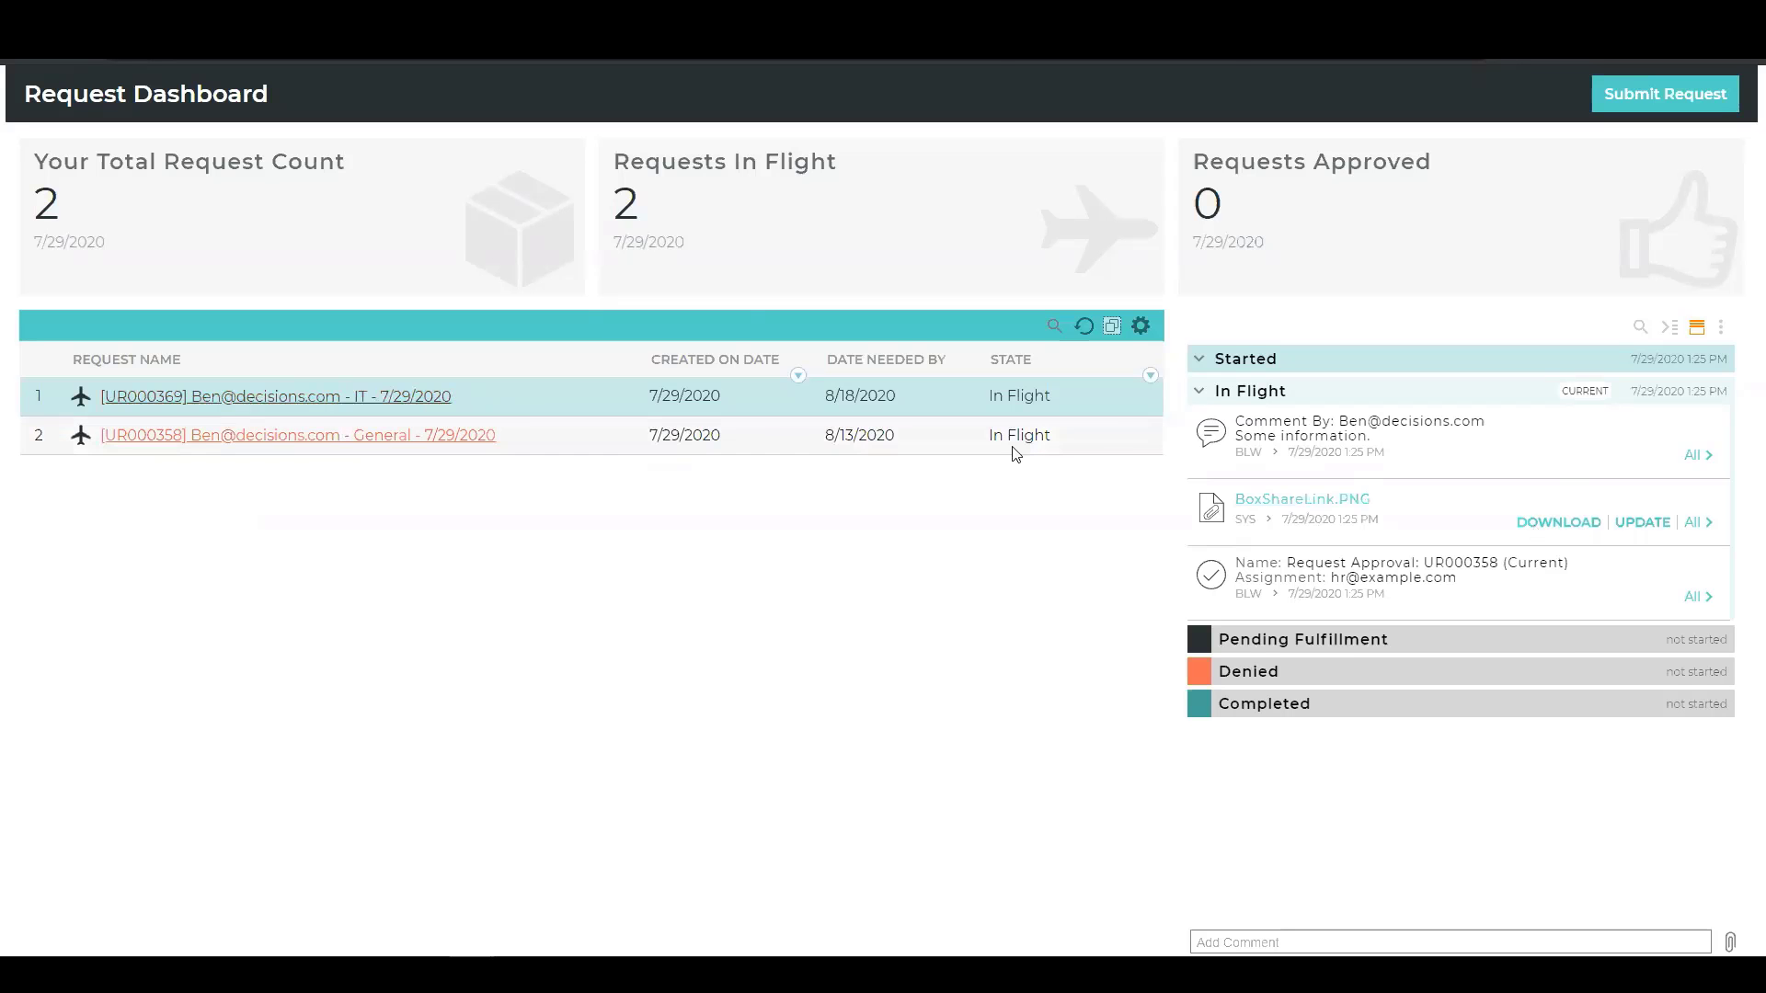
# Show the progress of the new IT request, and switch to the browser window with the Manager Dashboard.
pyautogui.click(1002, 400)
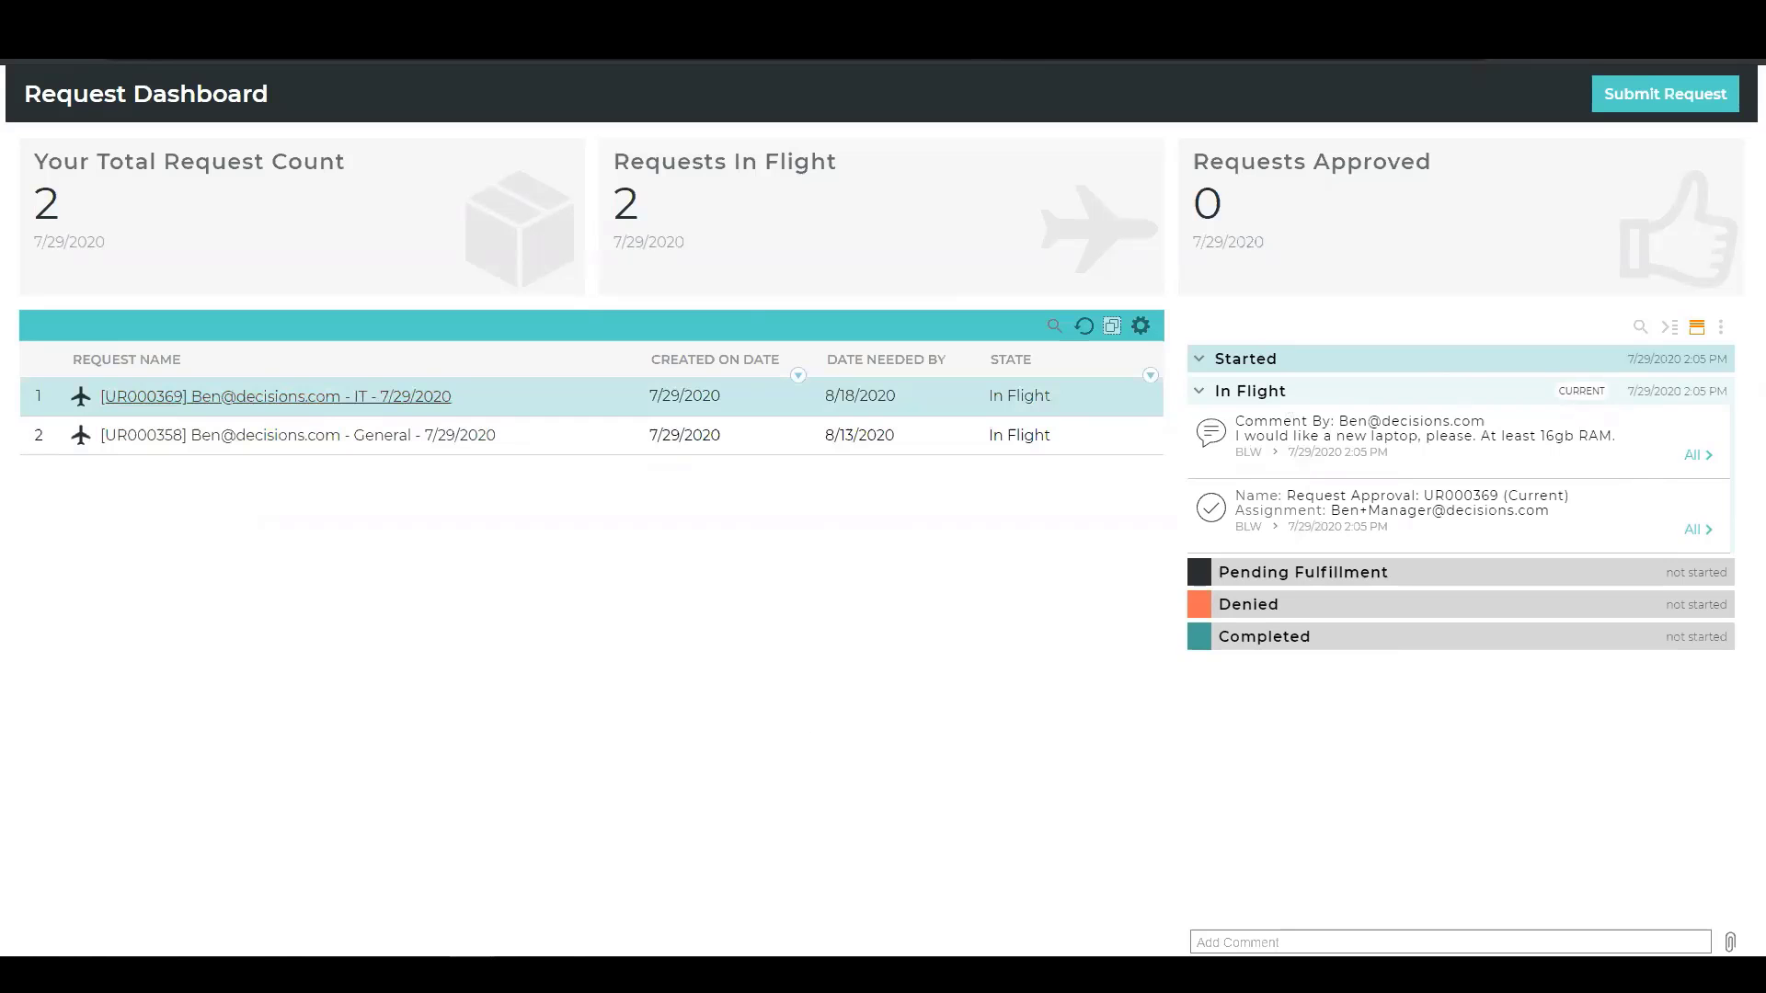
pyautogui.moveTo(473, 975)
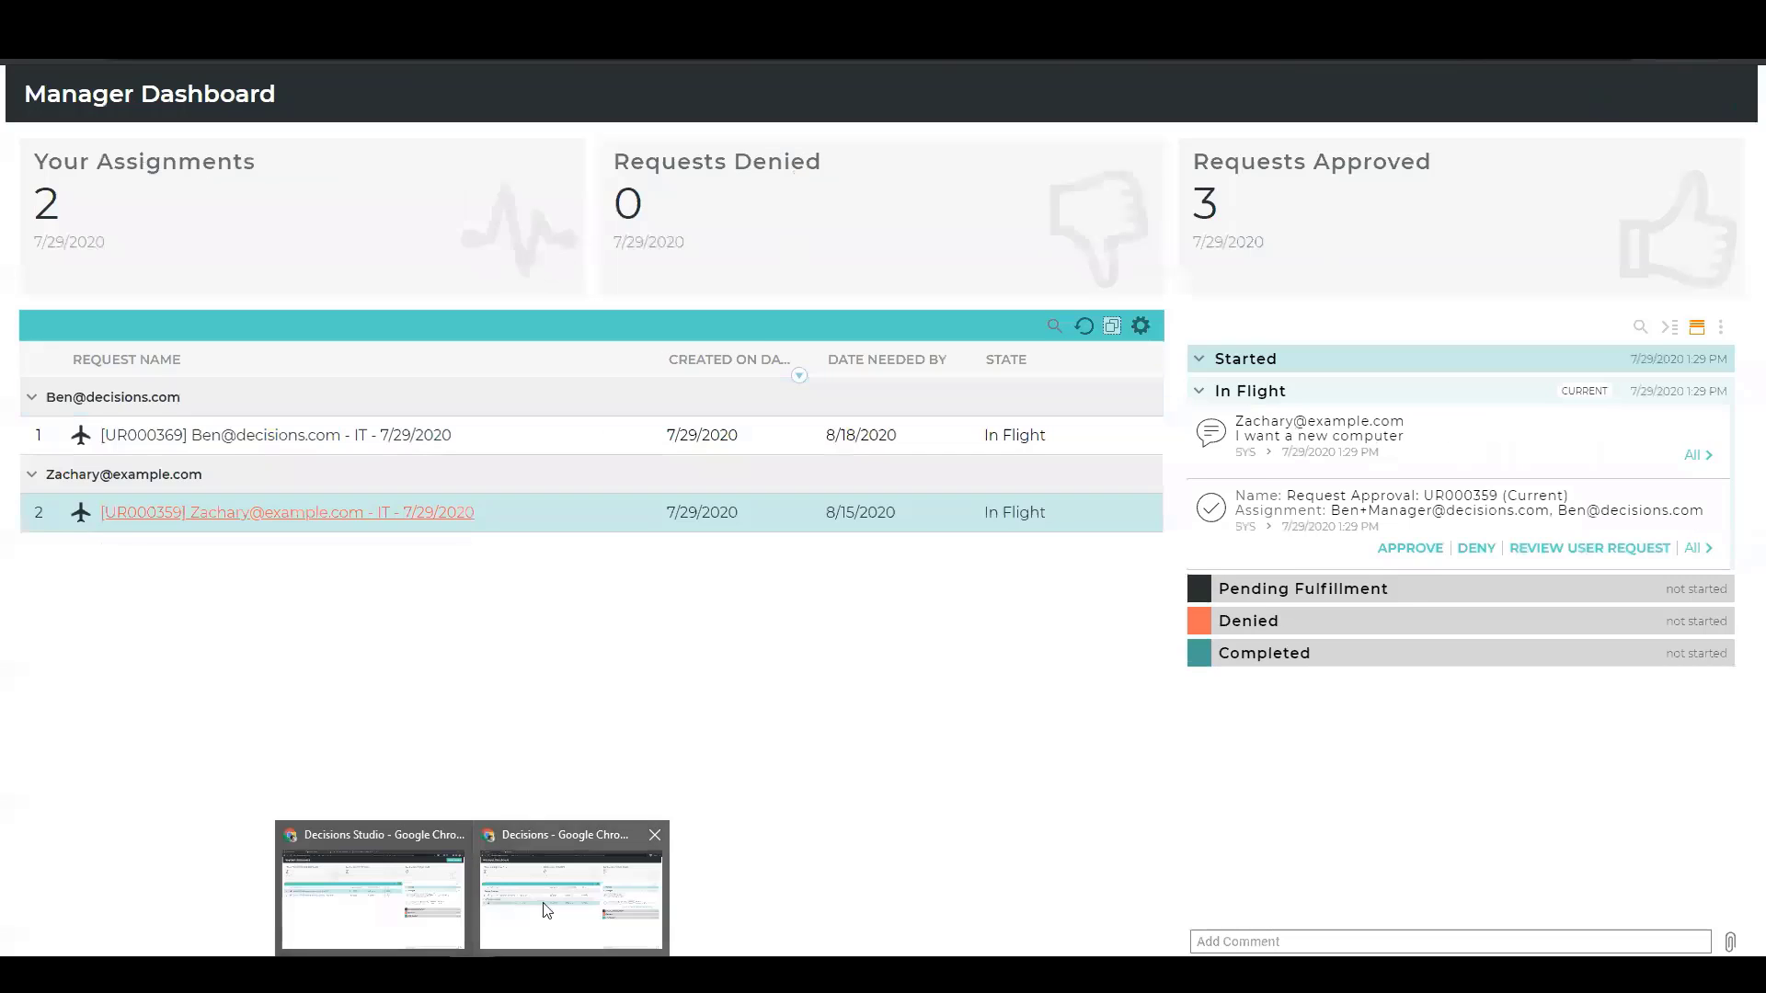
pyautogui.click(545, 909)
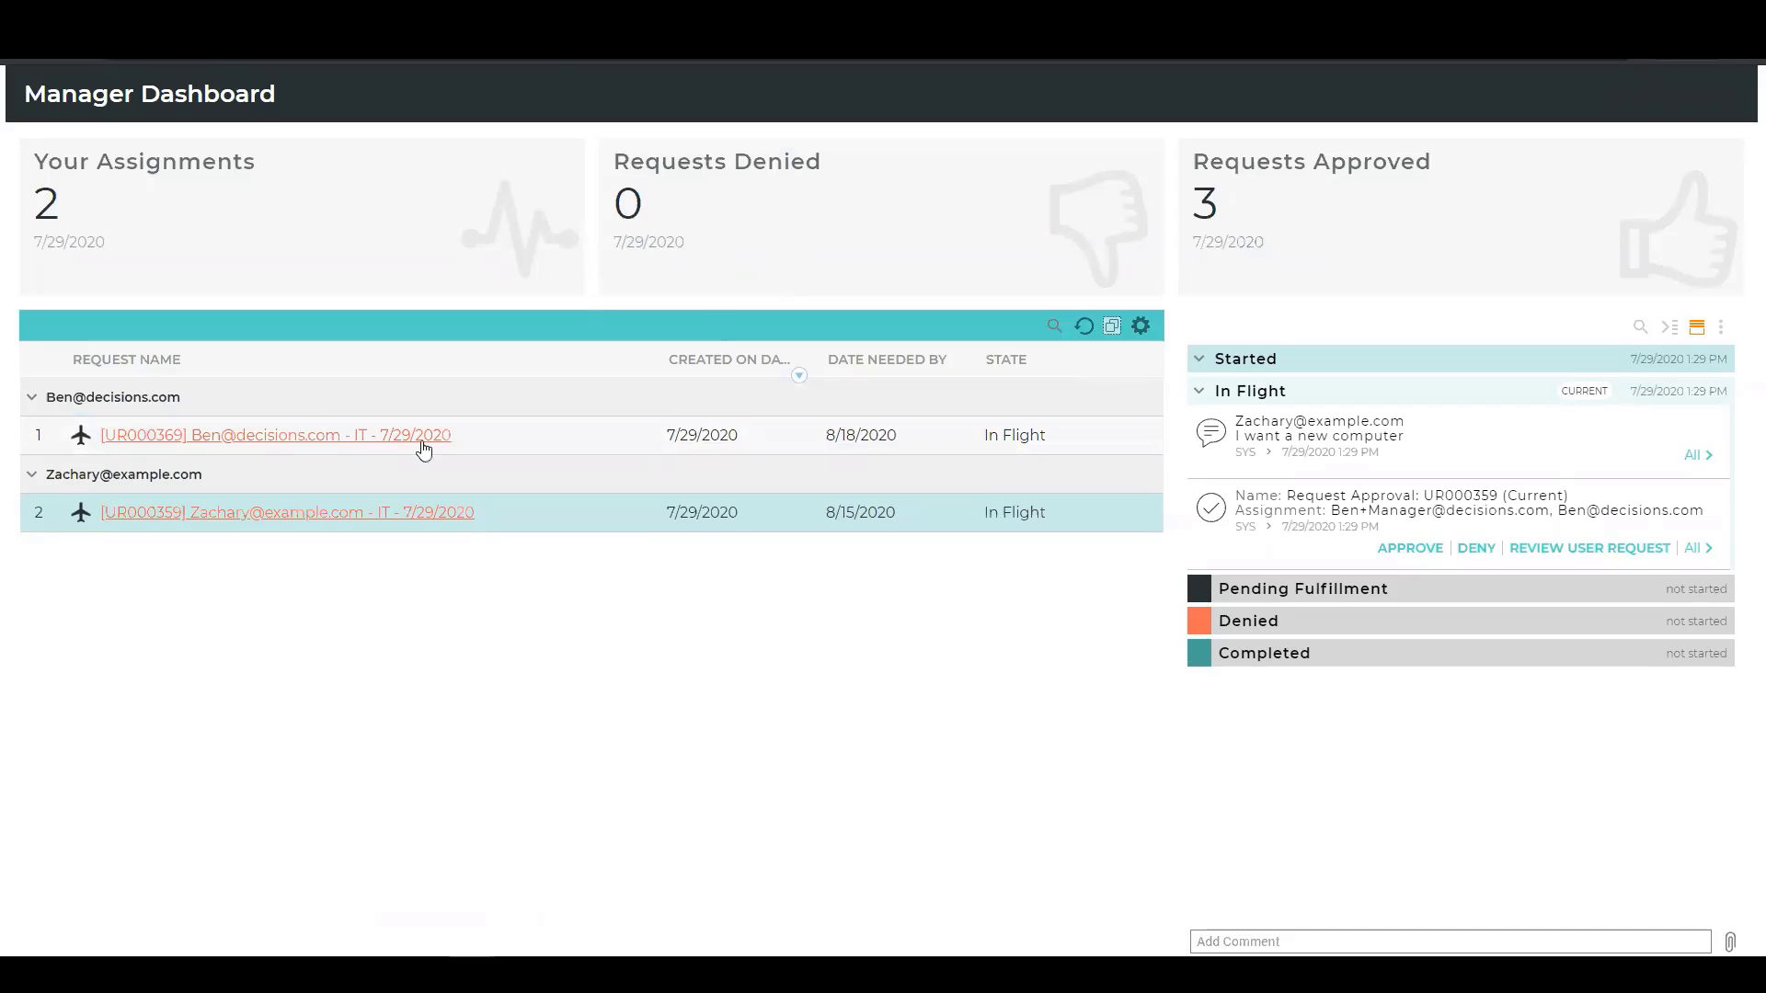
# Select the IT request needed by 8/18/2020 and open its assignment form for review.
pyautogui.click(566, 437)
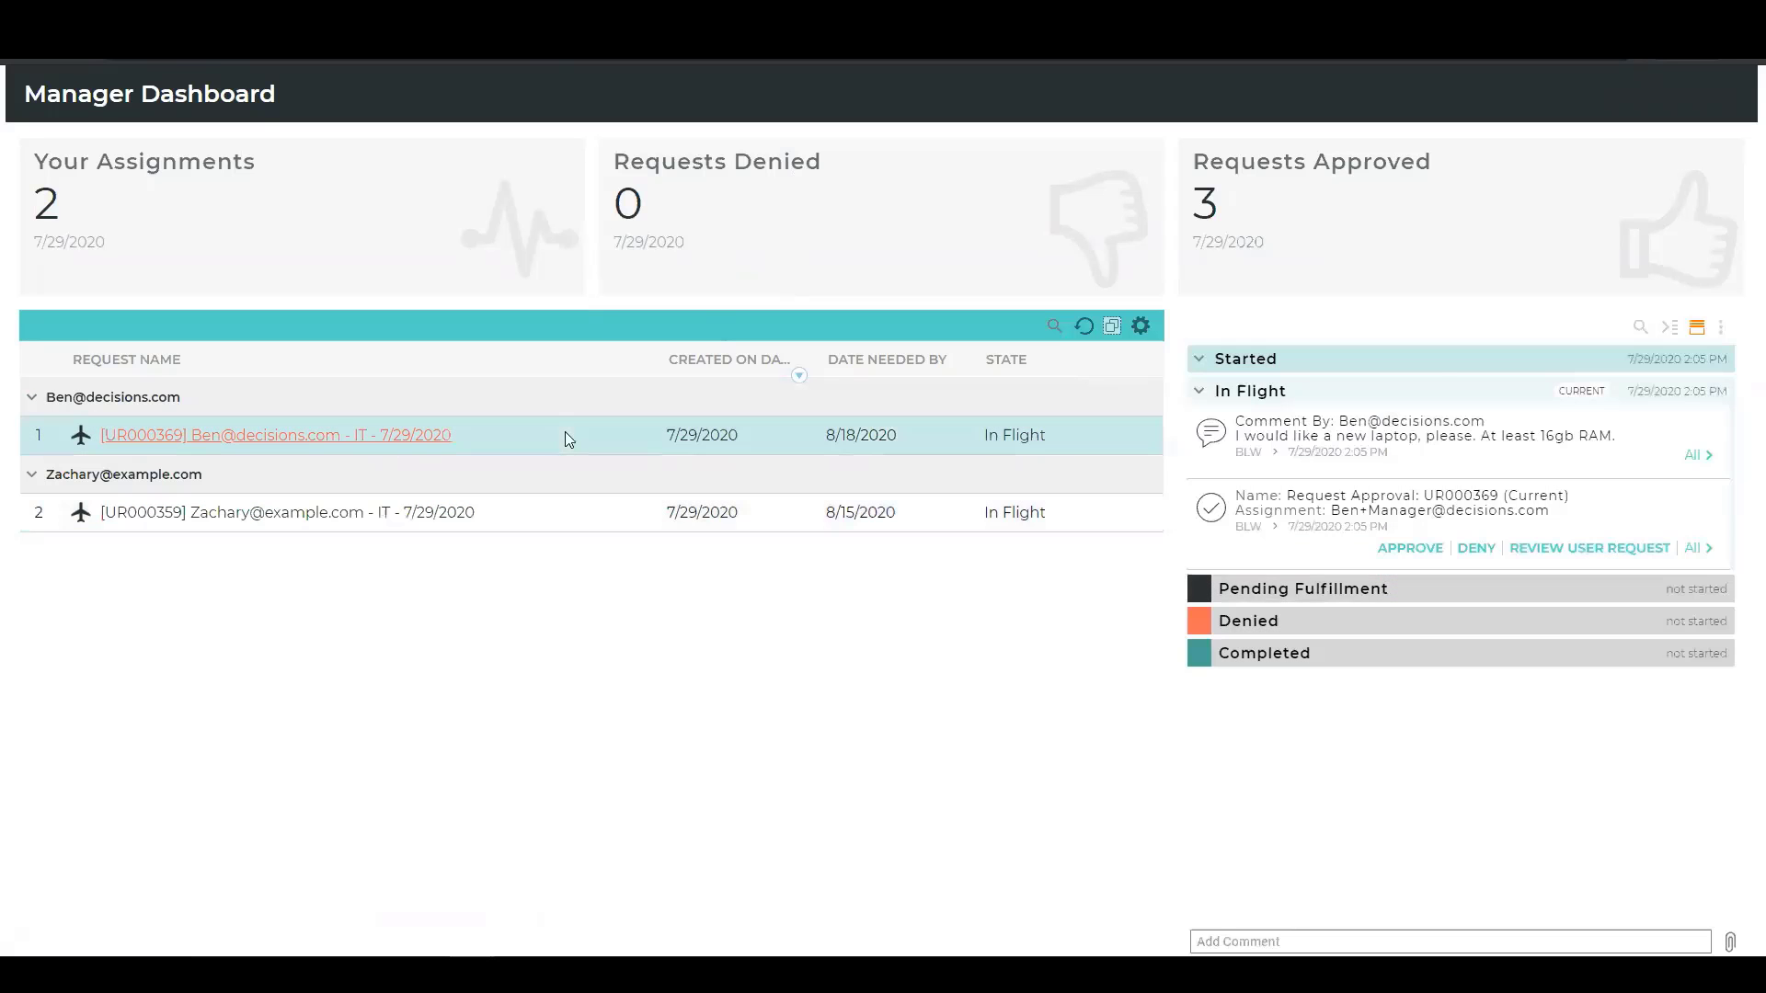
pyautogui.rightClick(508, 442)
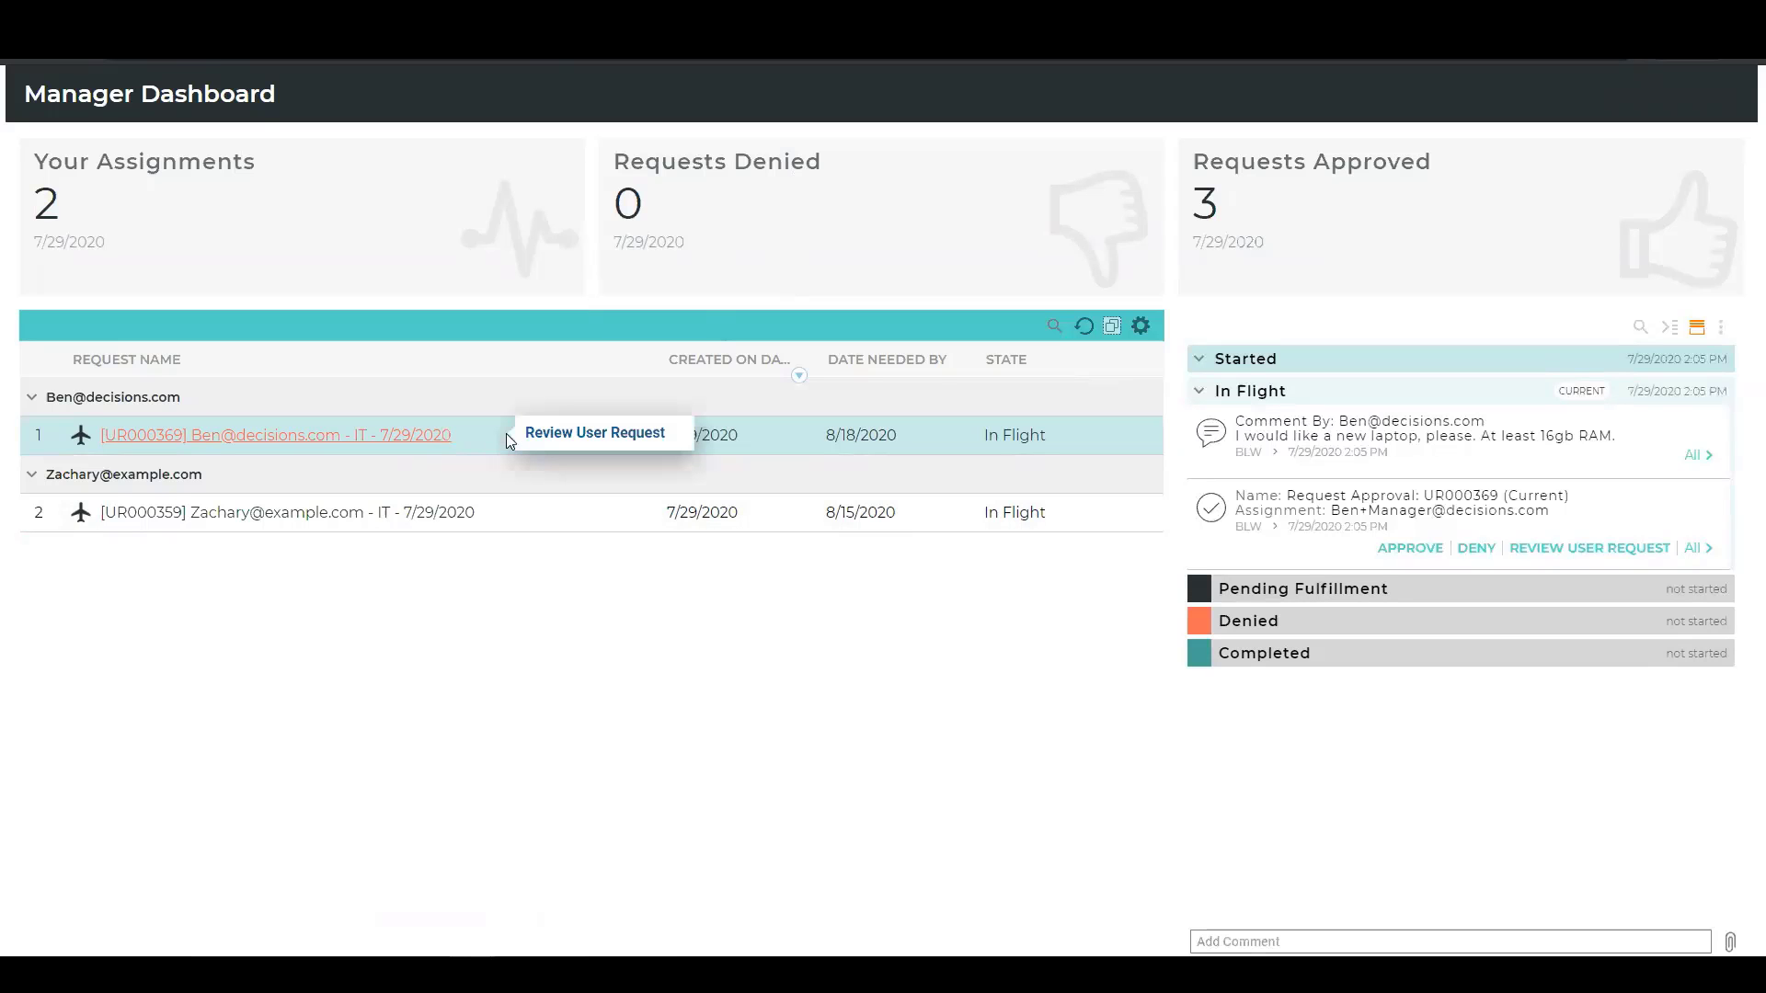
pyautogui.click(580, 439)
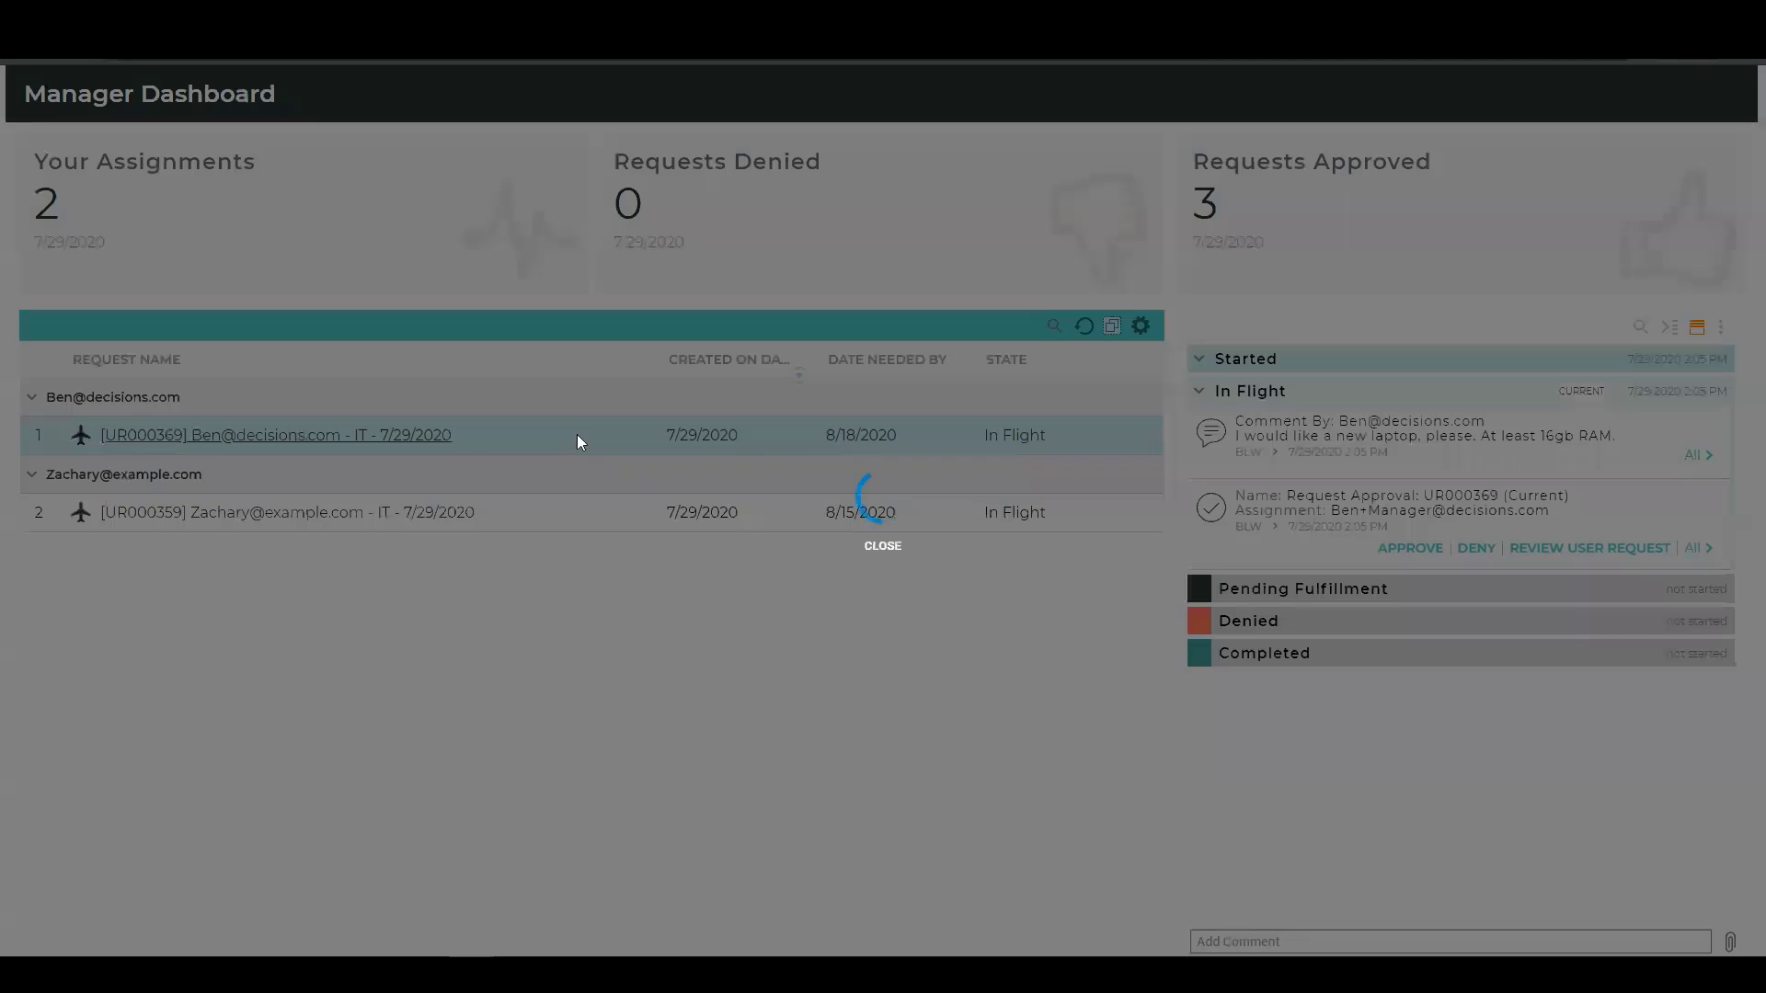
pyautogui.moveTo(859, 273); pyautogui.dragTo(744, 208)
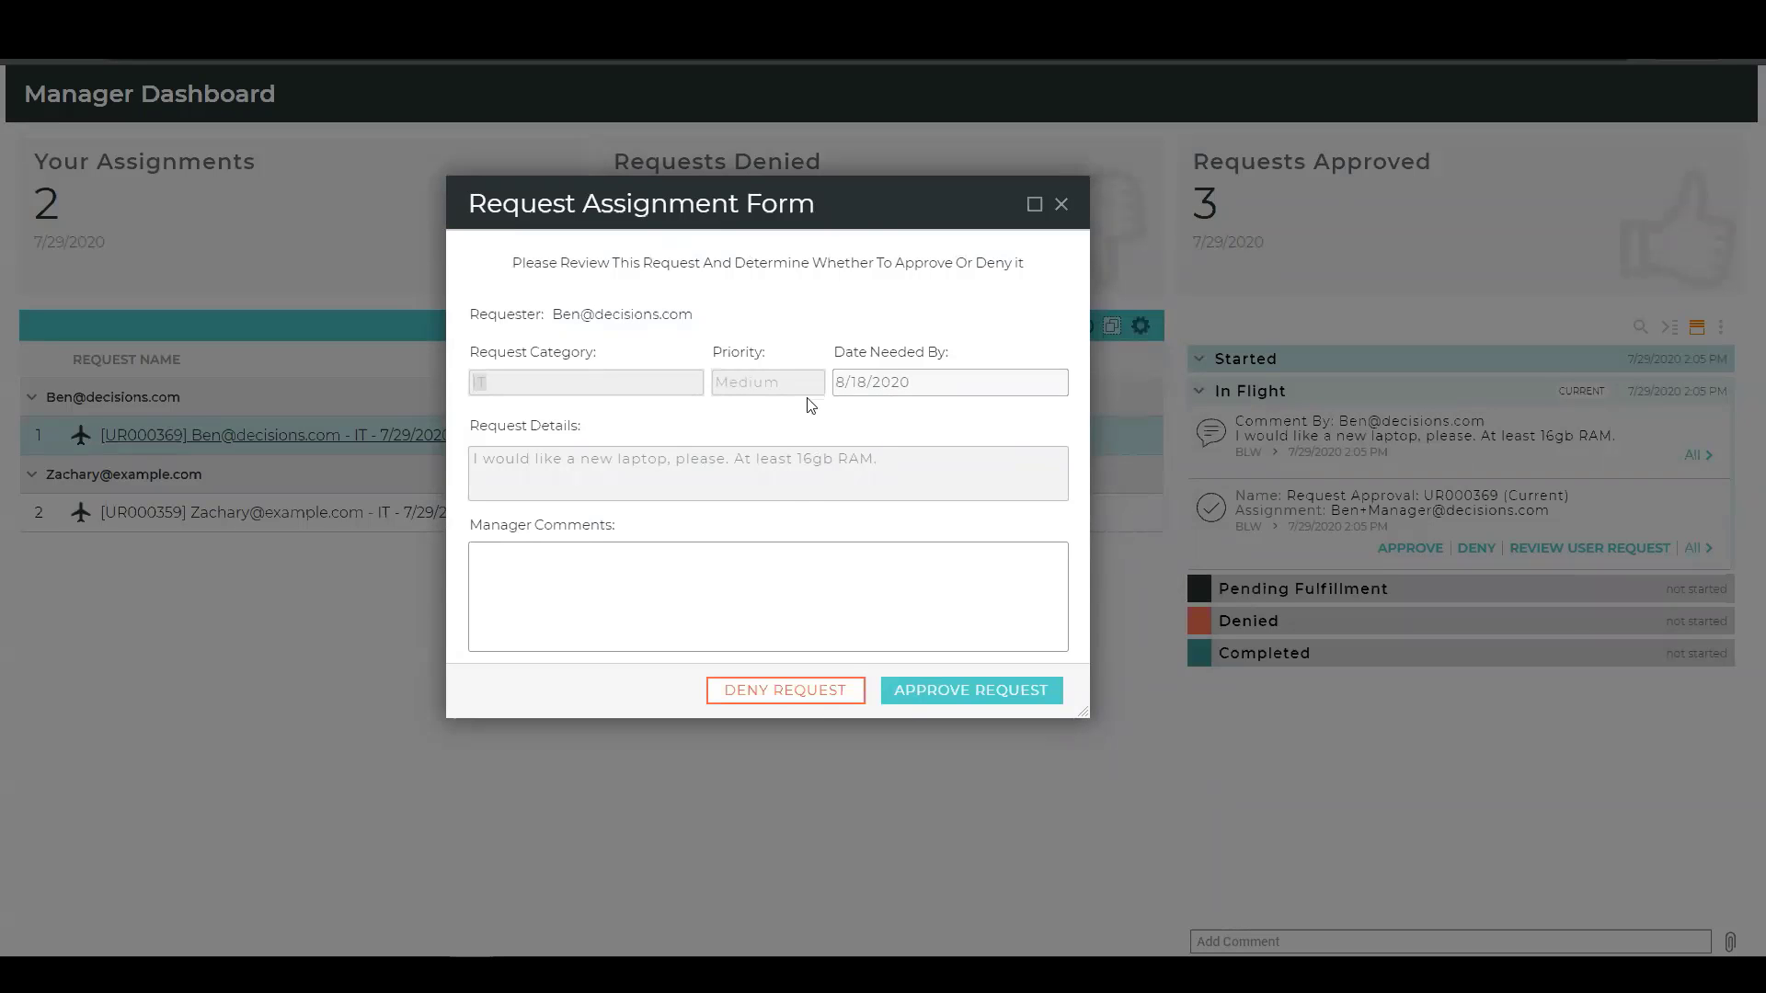
# Enter the manager comment "This is fine. Actually, let's make it 32gb RAM.".
pyautogui.click(581, 572)
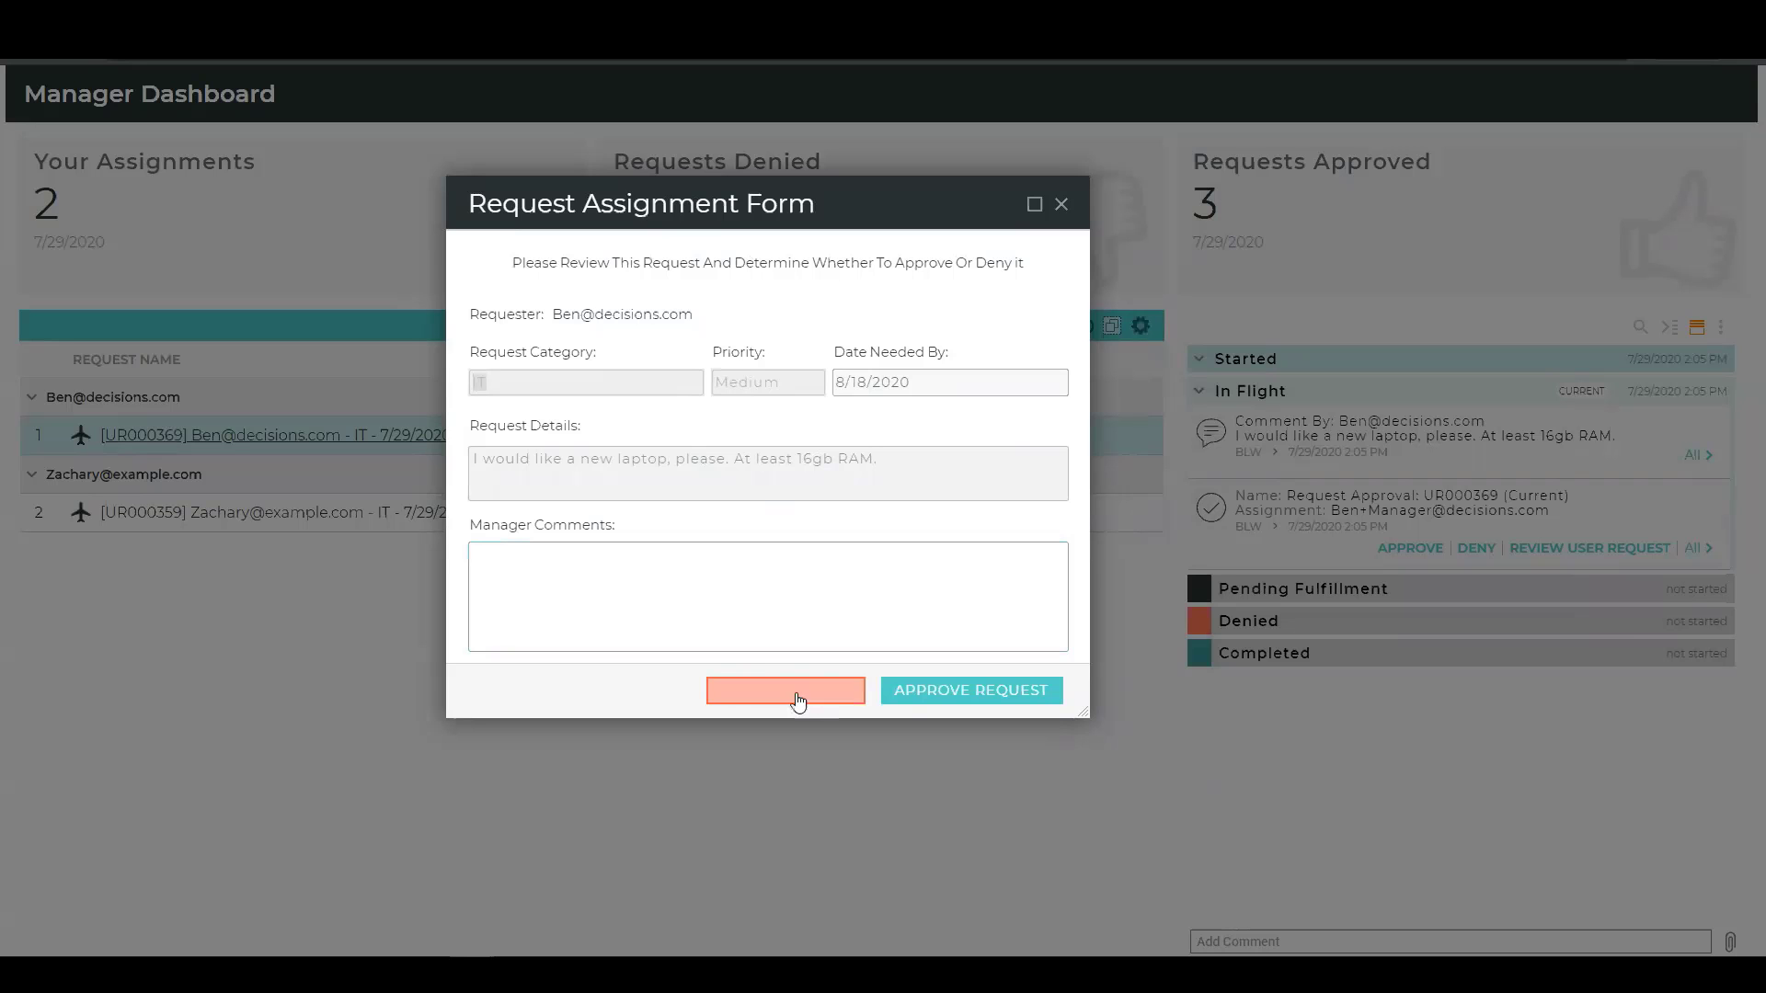
pyautogui.click(976, 703)
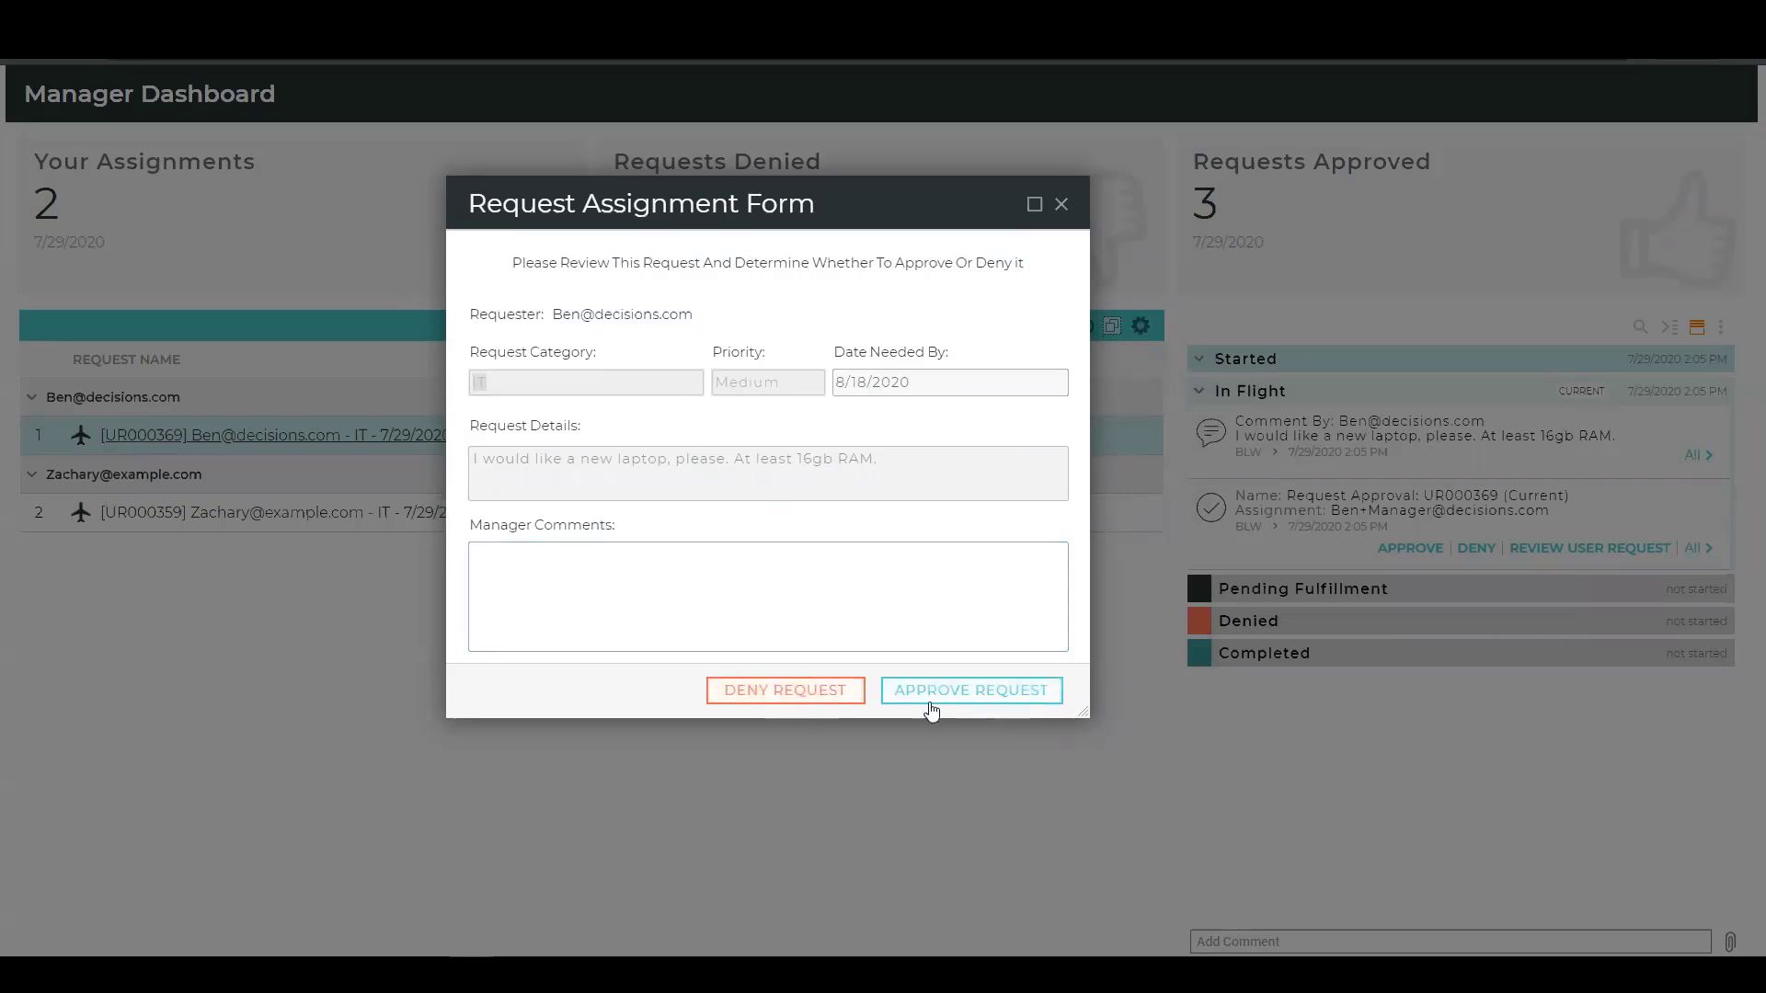
pyautogui.click(934, 577)
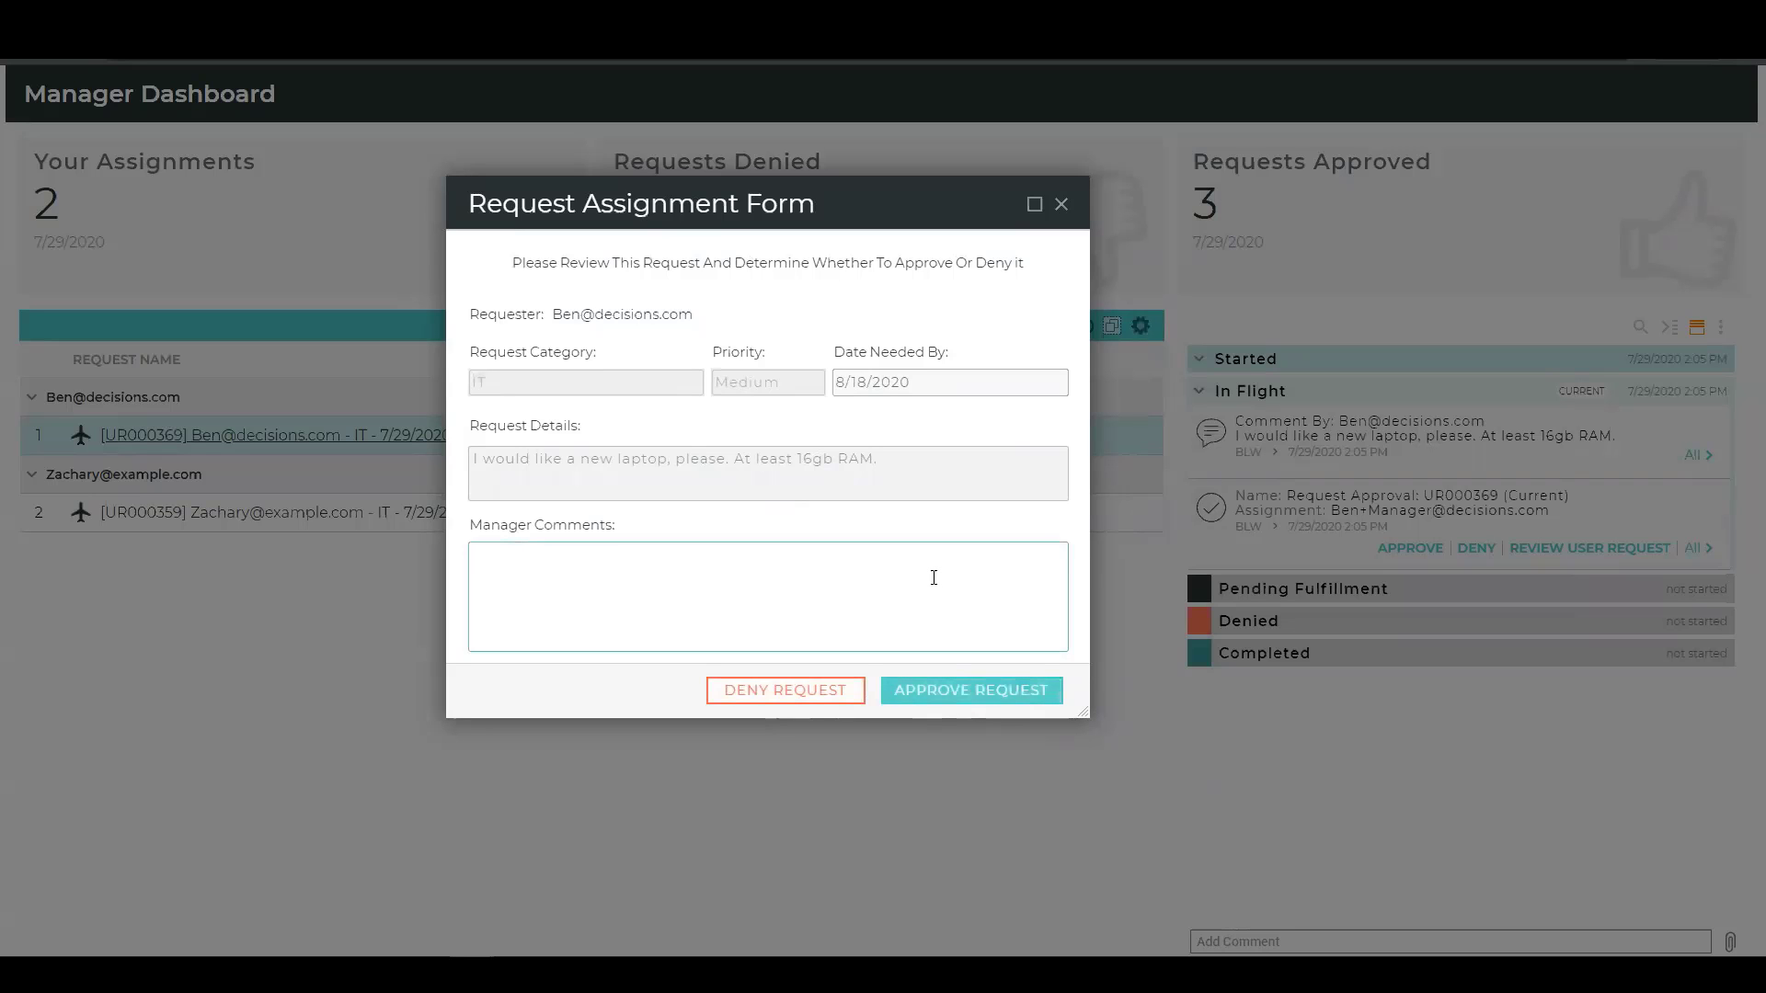
pyautogui.write("This is fine. Actually, let's make it 32gb RAM.")
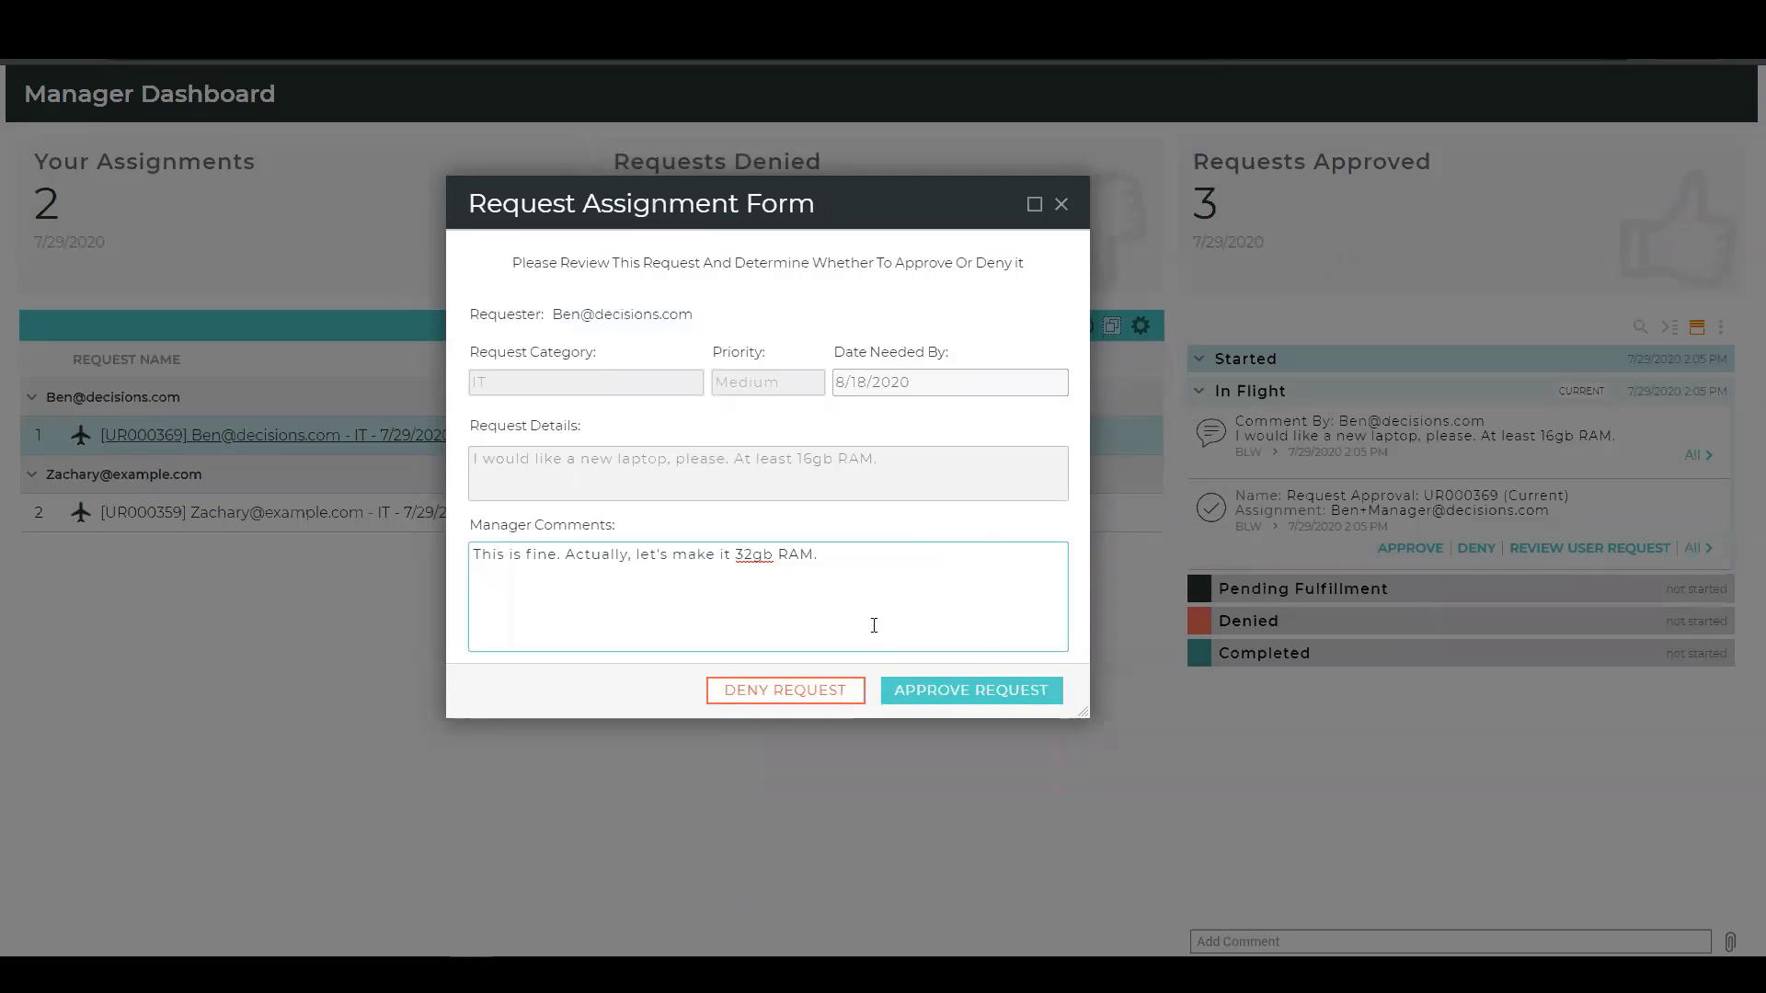
# Approve the laptop request and dismiss the confirmation message.
pyautogui.click(989, 703)
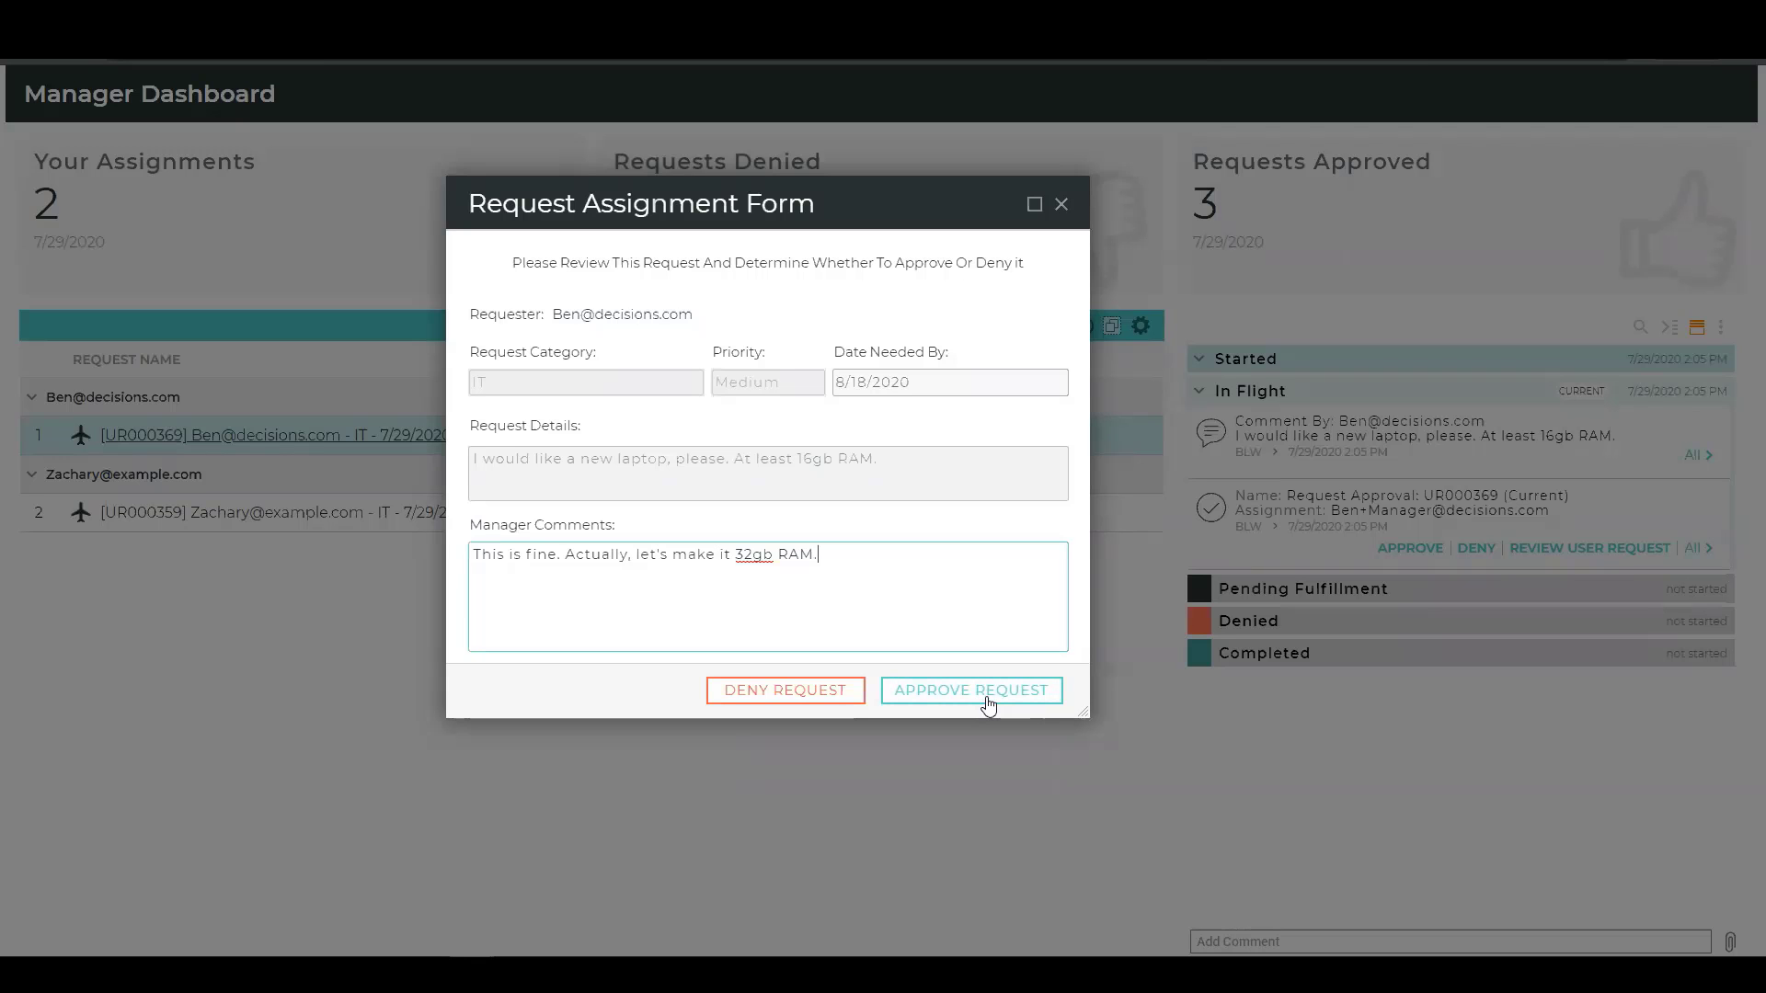
pyautogui.click(986, 699)
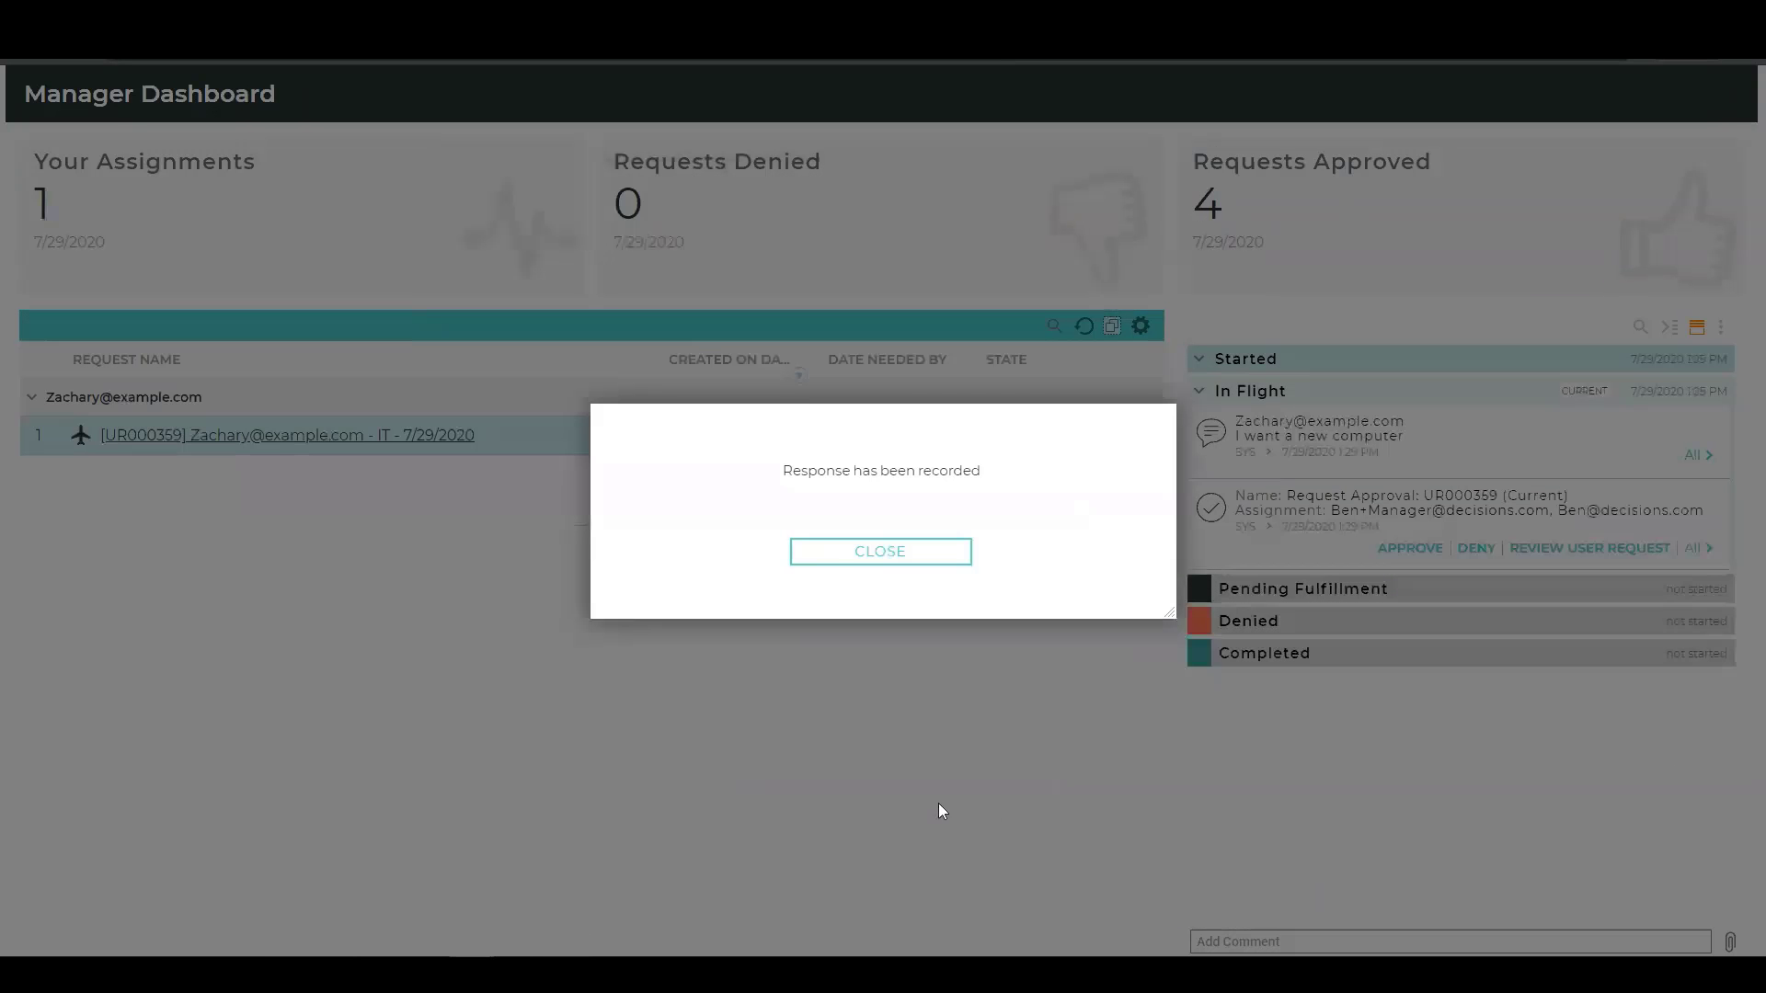
pyautogui.click(842, 552)
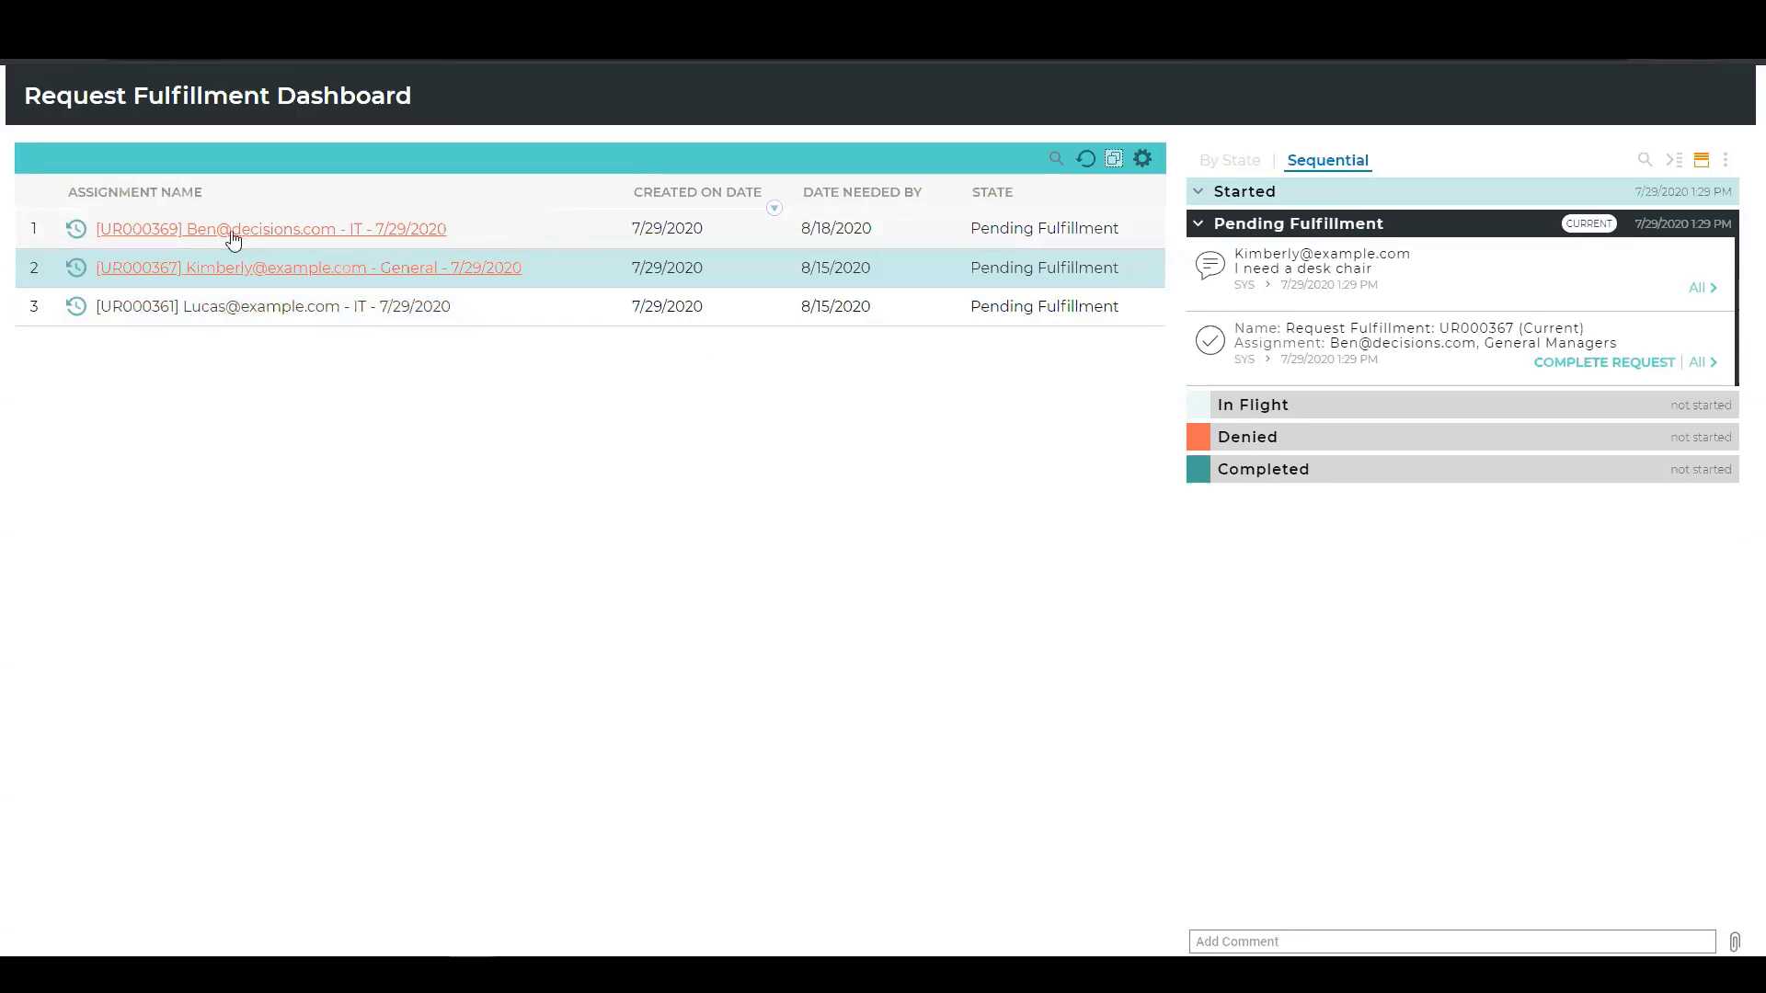
# Select the IT request needed by 8/18/2020 on the Request Fulfillment Dashboard and open its fulfillment form.
pyautogui.click(581, 227)
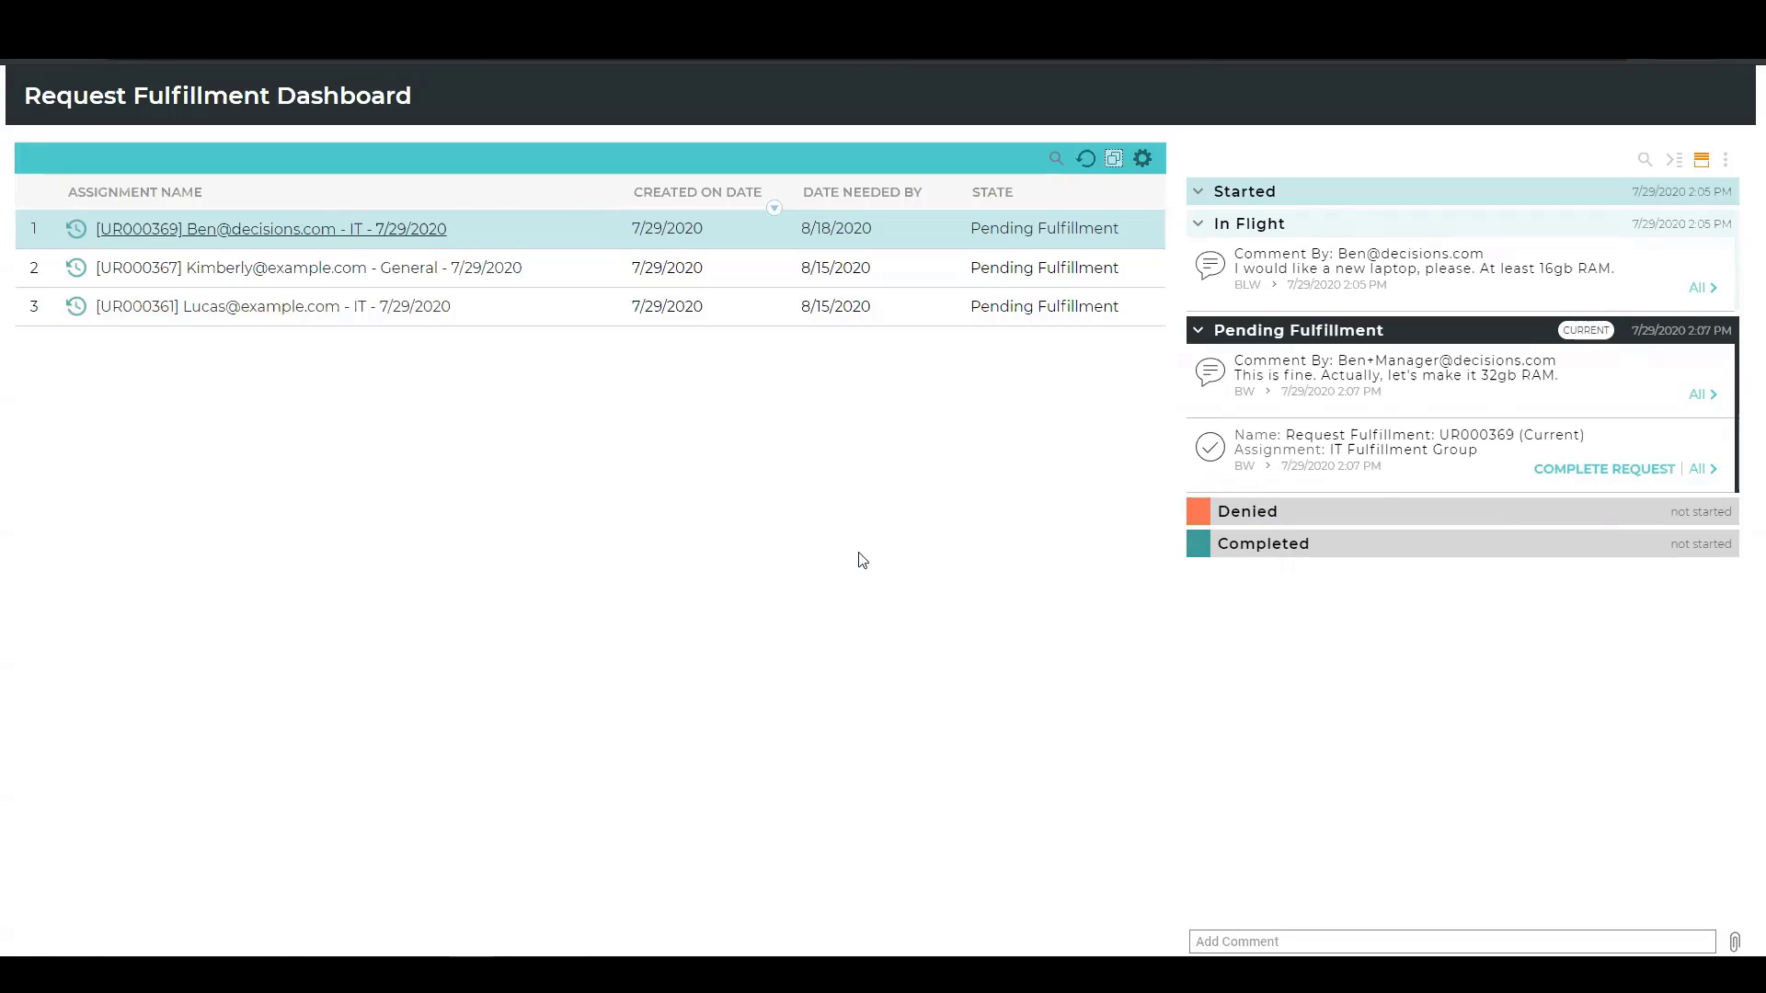
pyautogui.rightClick(500, 230)
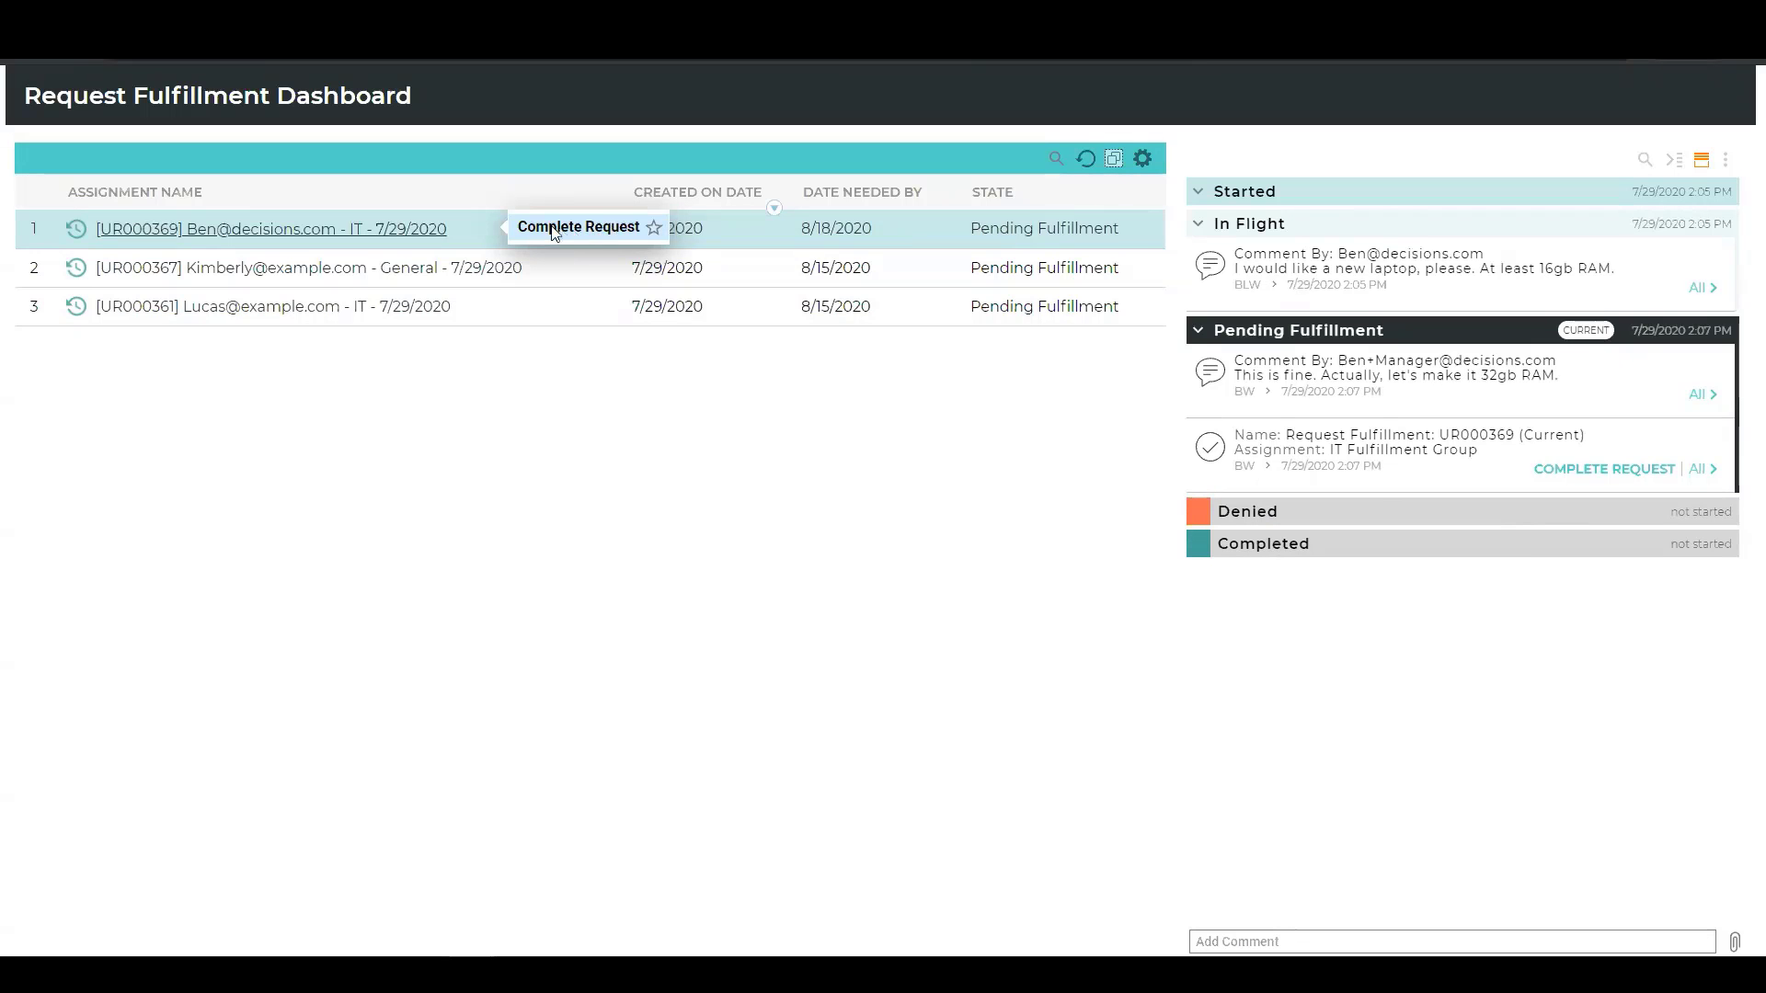
pyautogui.click(581, 234)
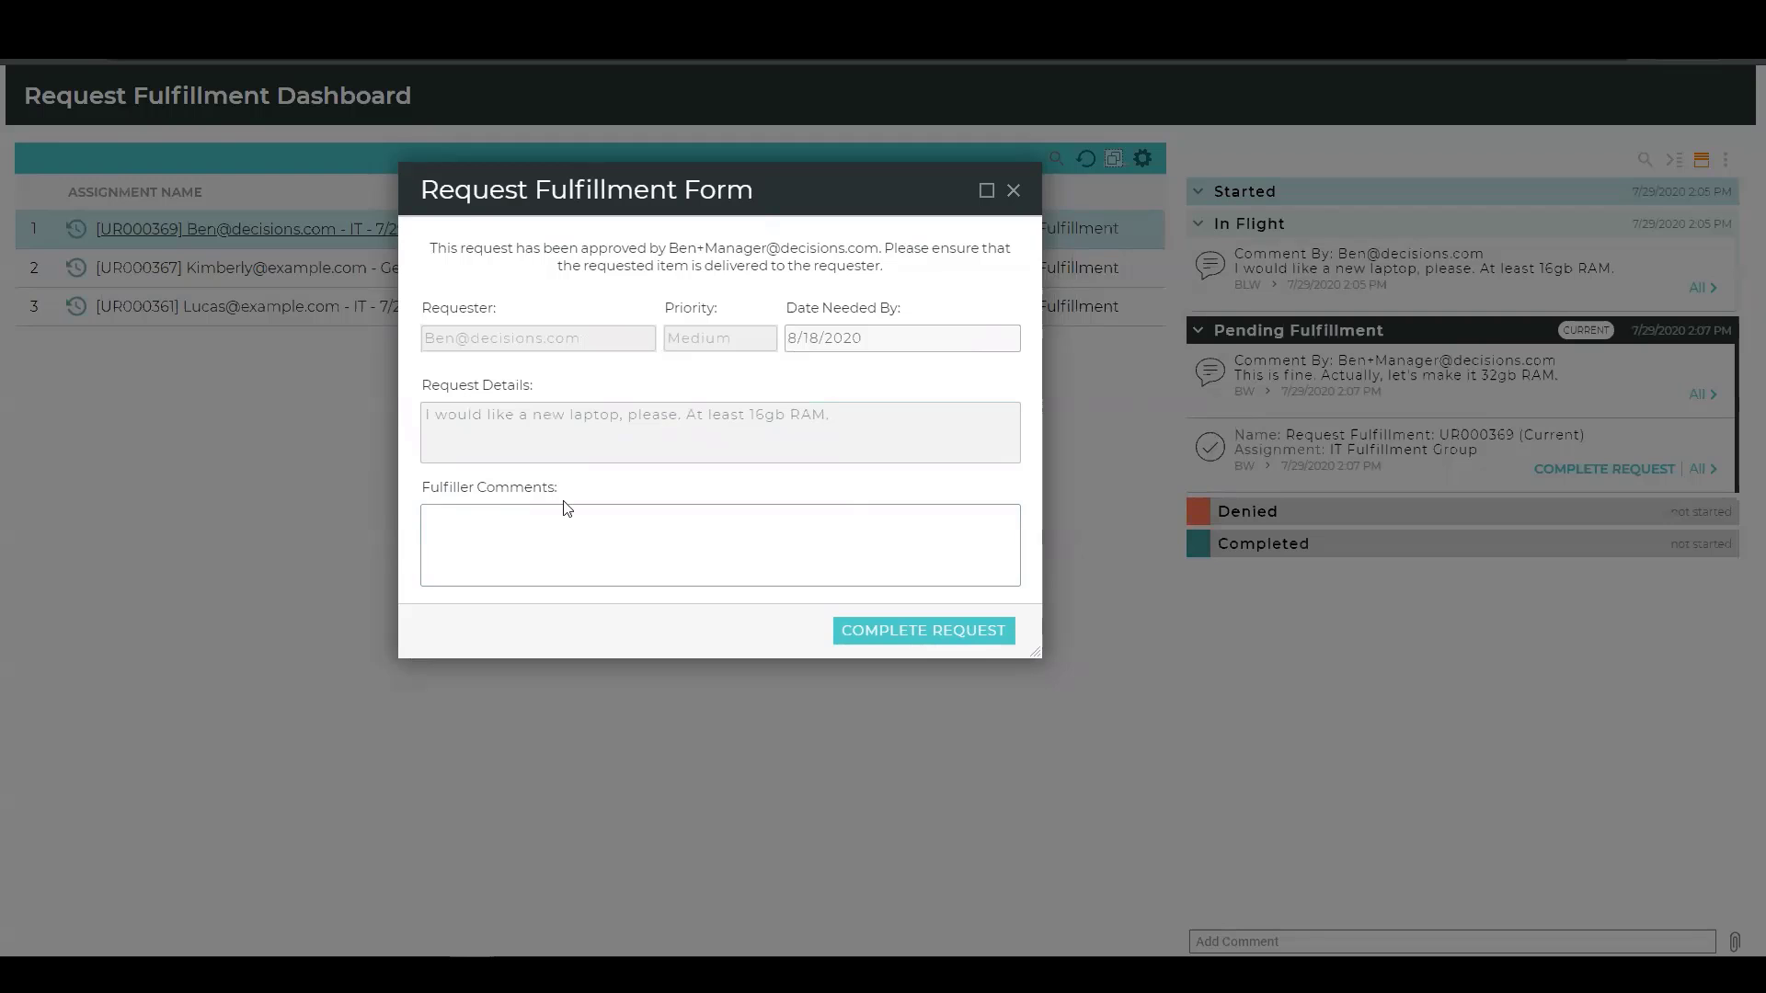
# Enter the fulfiller comment "I'll be able to get you a new laptop by the 16th.".
pyautogui.write("I'll be able to get you a new laptop by the 16th.")
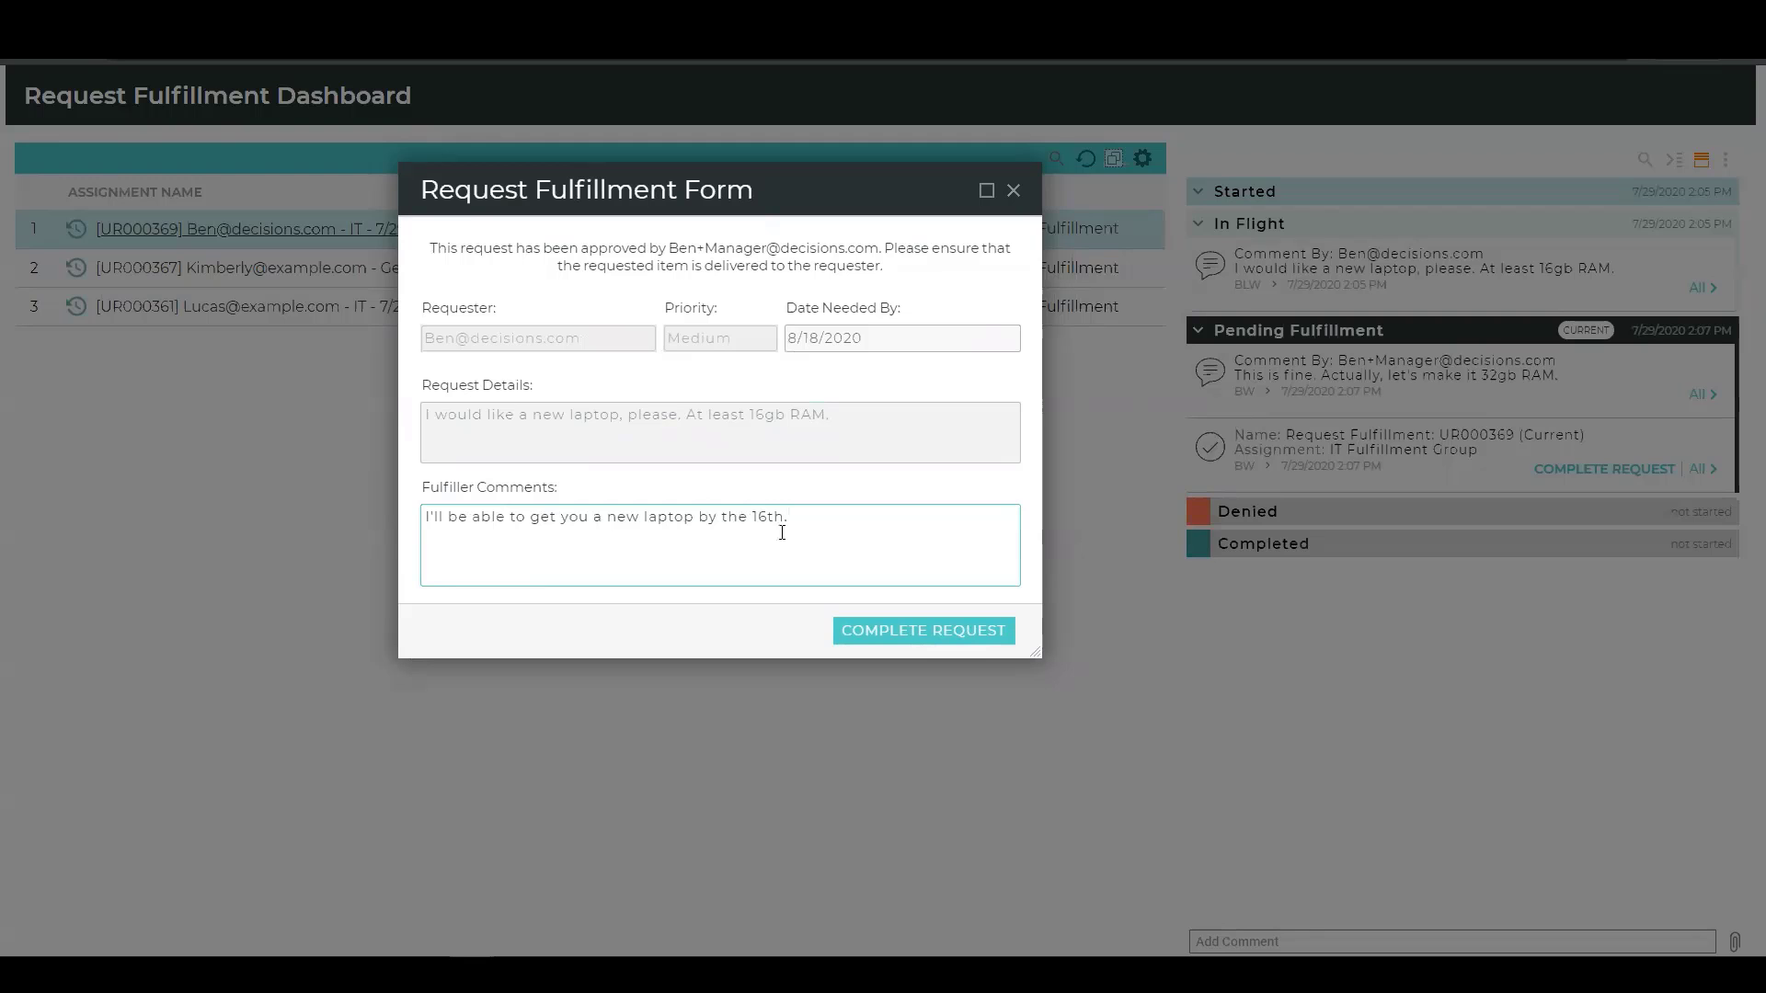
# Complete the laptop request on the fulfillment form and dismiss the confirmation message.
pyautogui.click(953, 647)
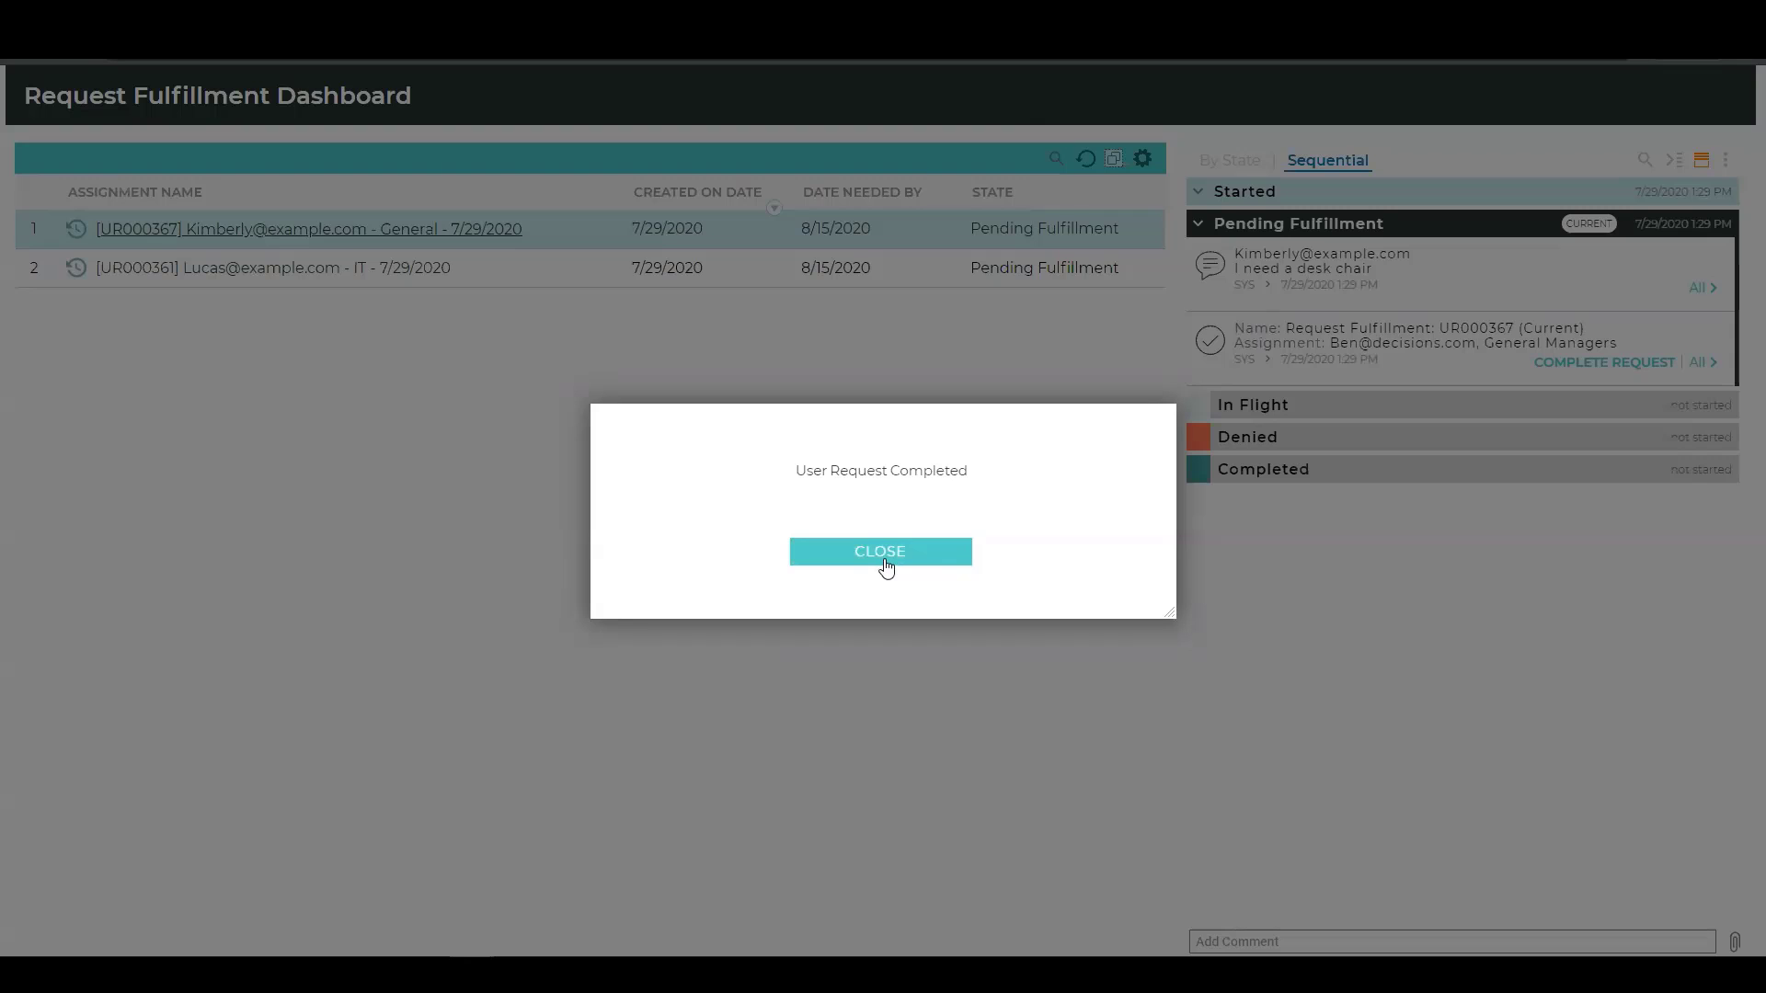
pyautogui.click(885, 563)
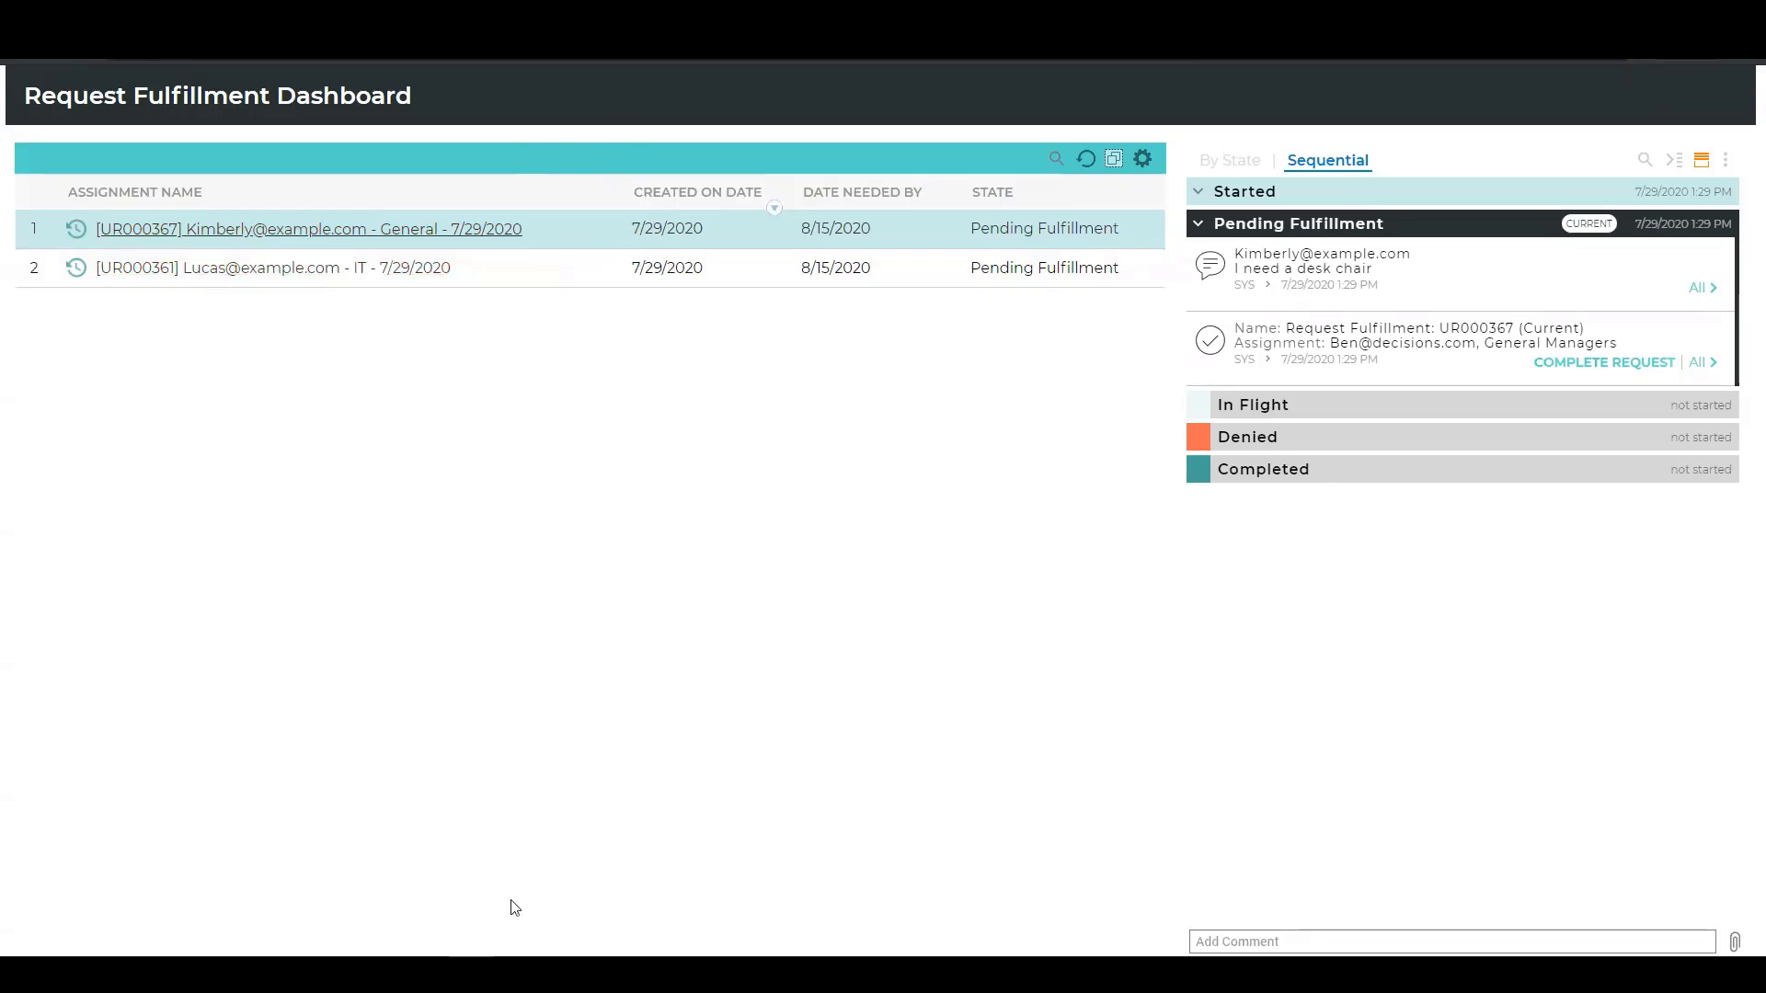
# Switch to the Admin Dashboard and open the Configuration Wizard from Request Settings, repositioning it over the dashboard.
pyautogui.moveTo(472, 975)
pyautogui.click(382, 917)
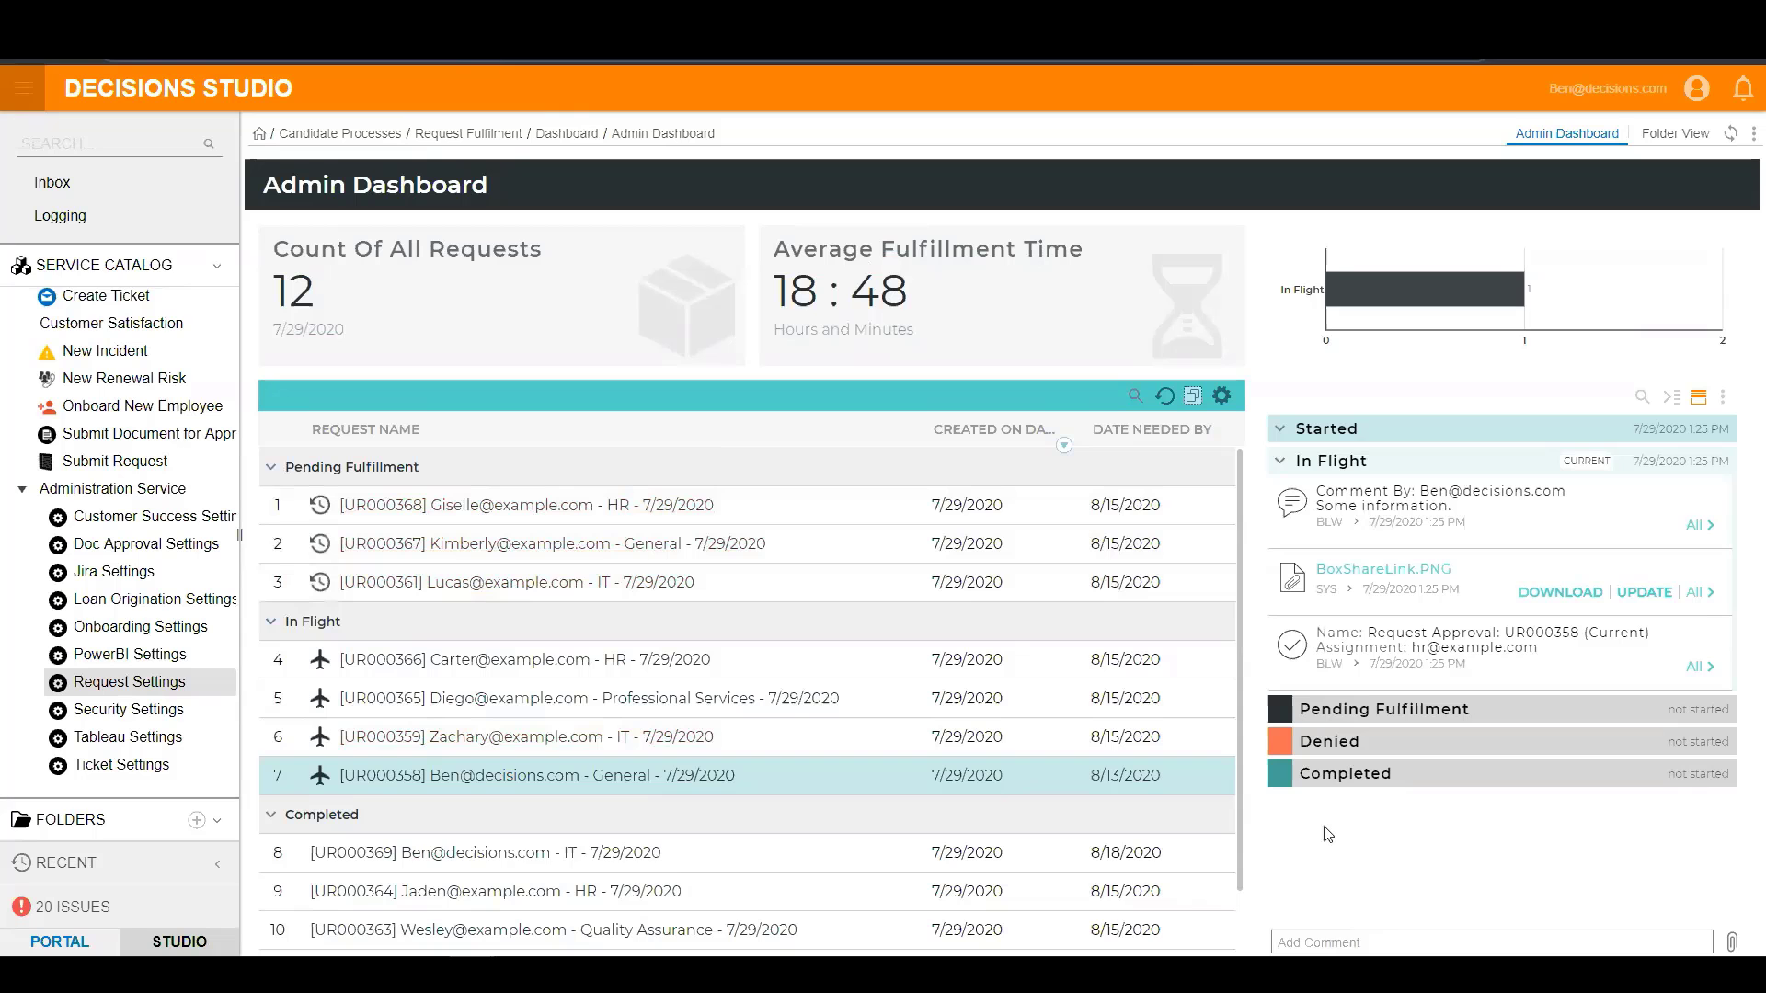
pyautogui.click(116, 690)
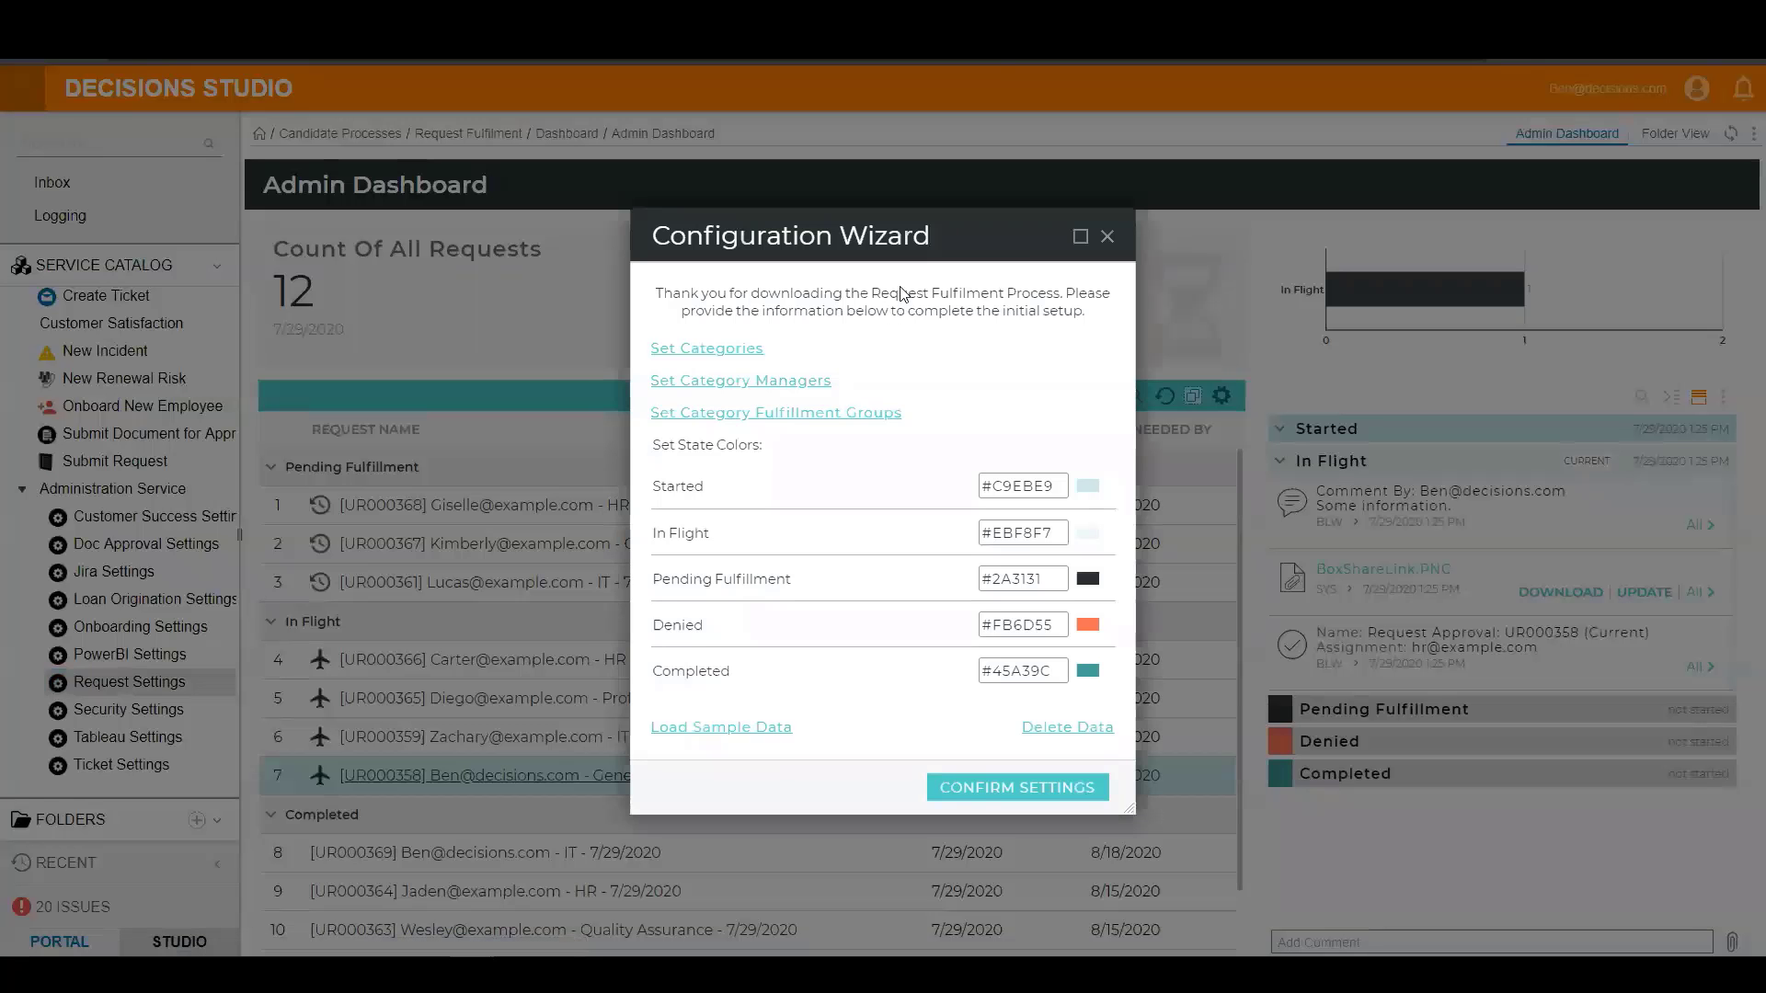
pyautogui.moveTo(933, 222); pyautogui.dragTo(936, 140)
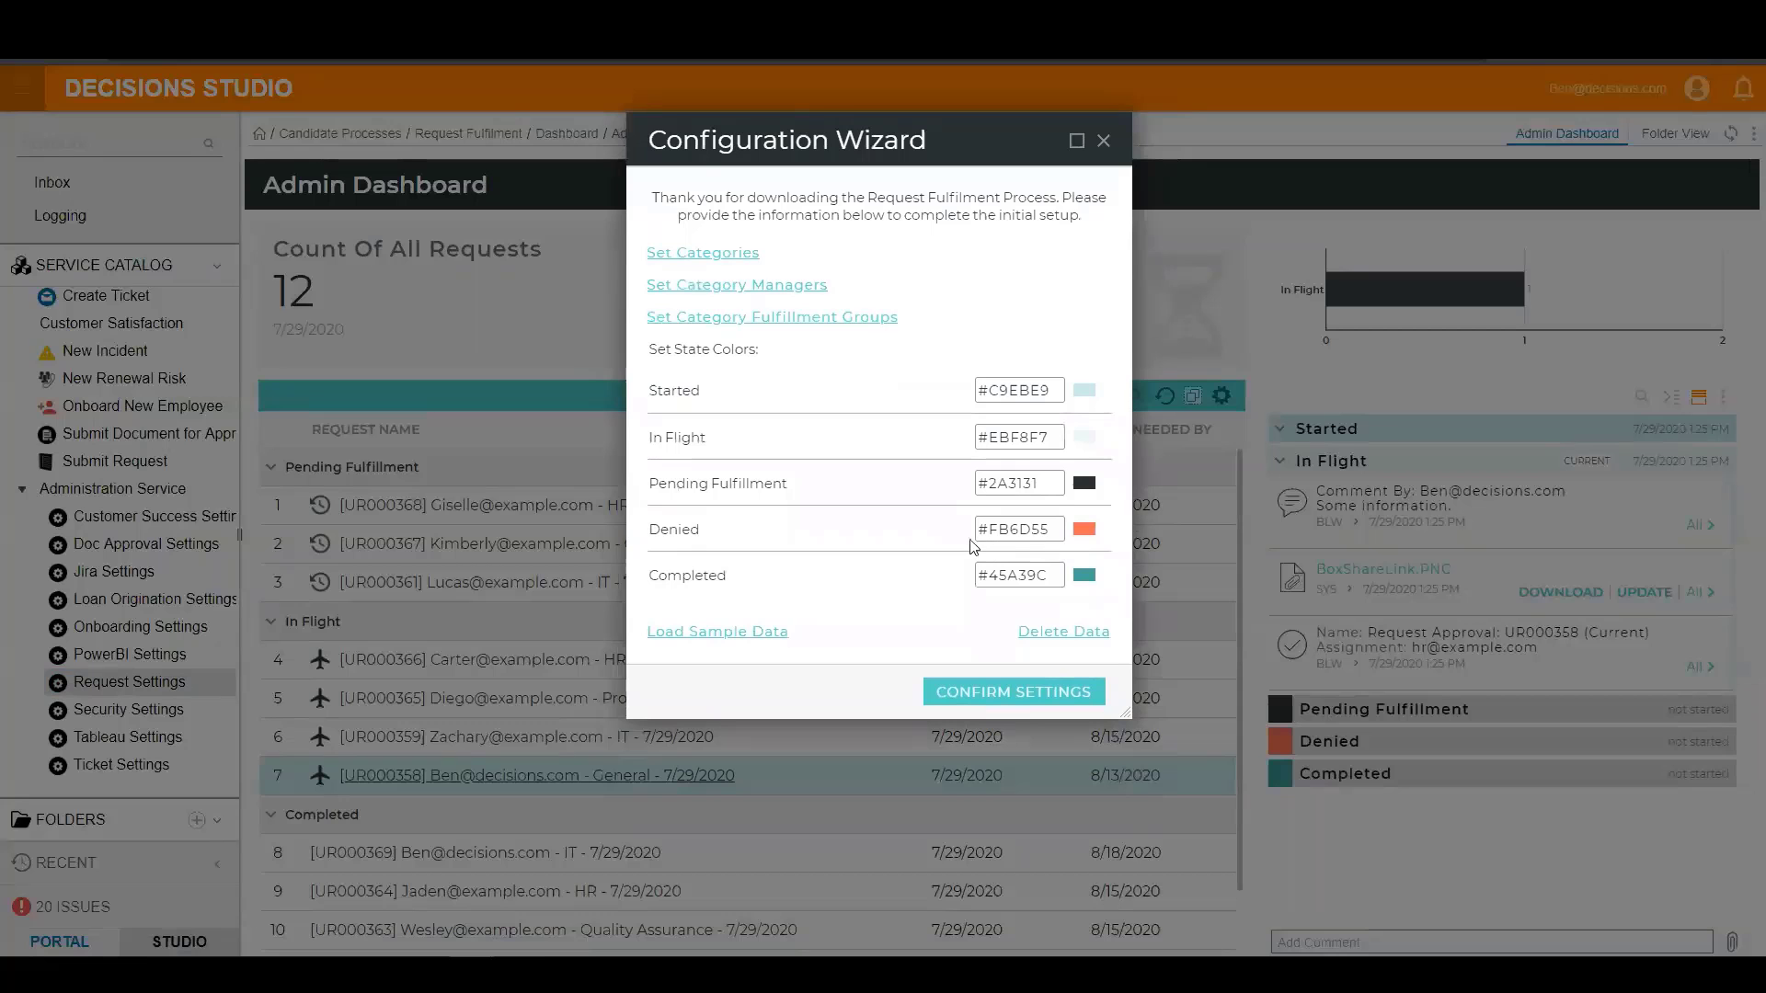
pyautogui.moveTo(952, 151); pyautogui.dragTo(869, 127)
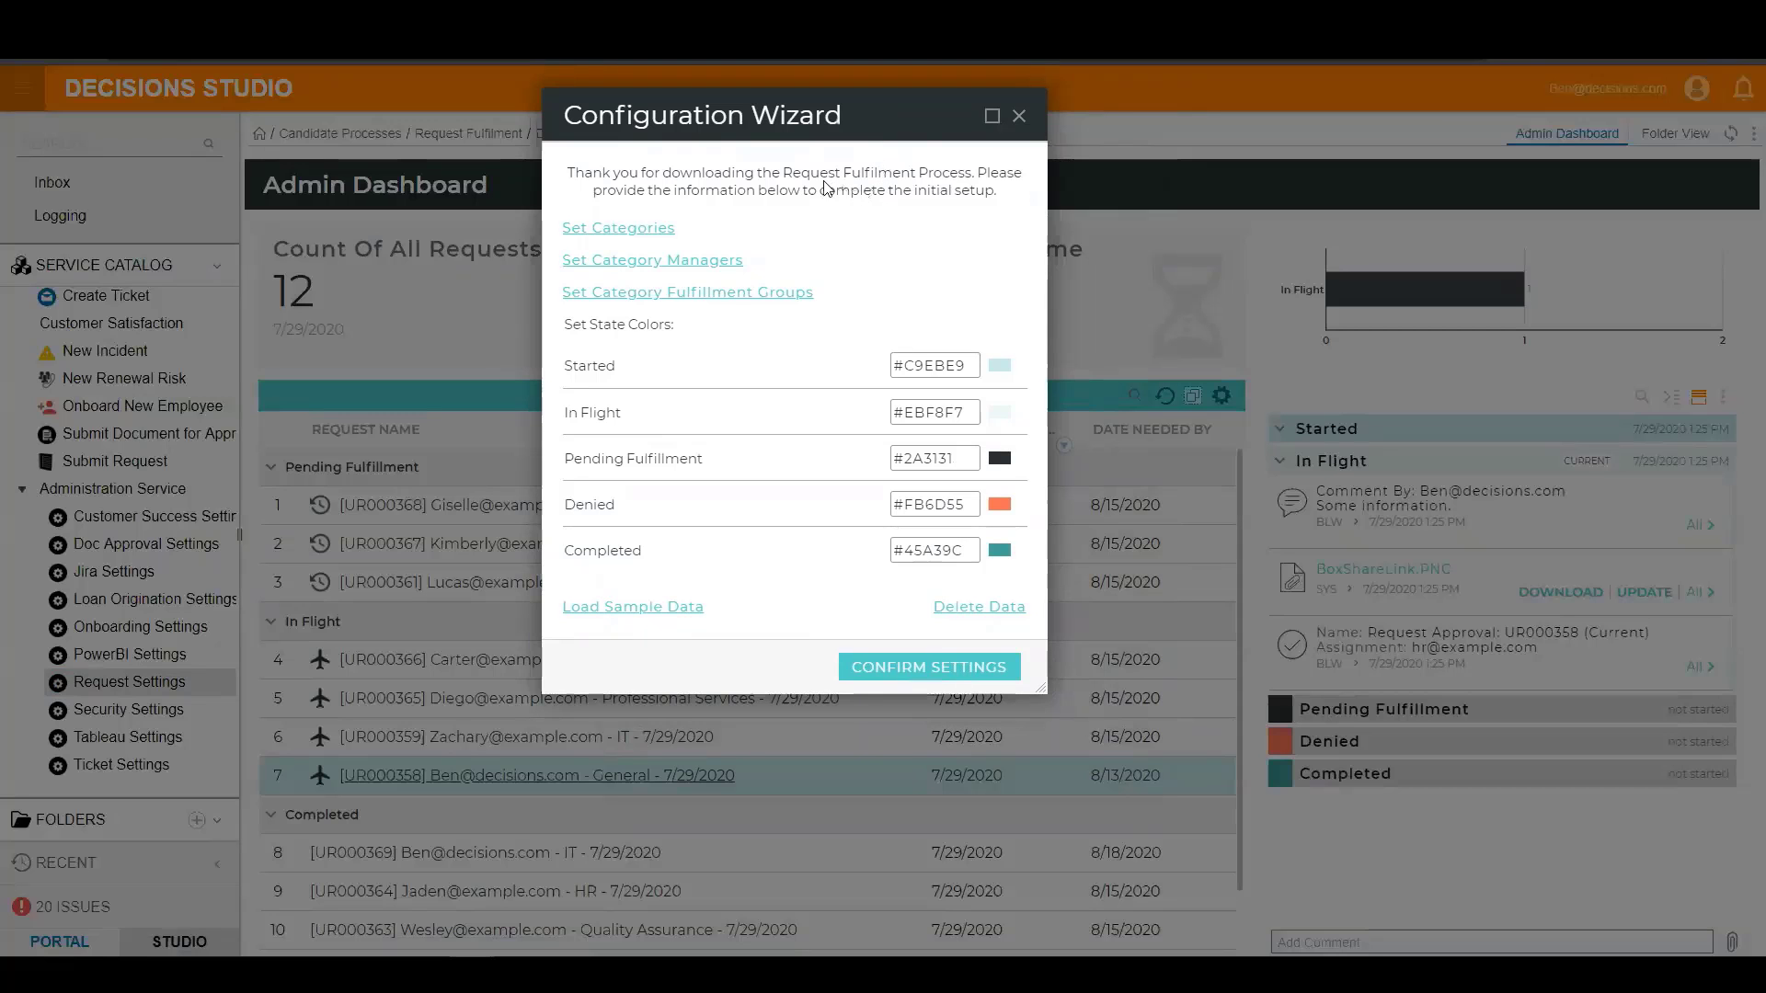
# Examine the list of request categories in the Configuration Wizard and close it without saving.
pyautogui.click(629, 236)
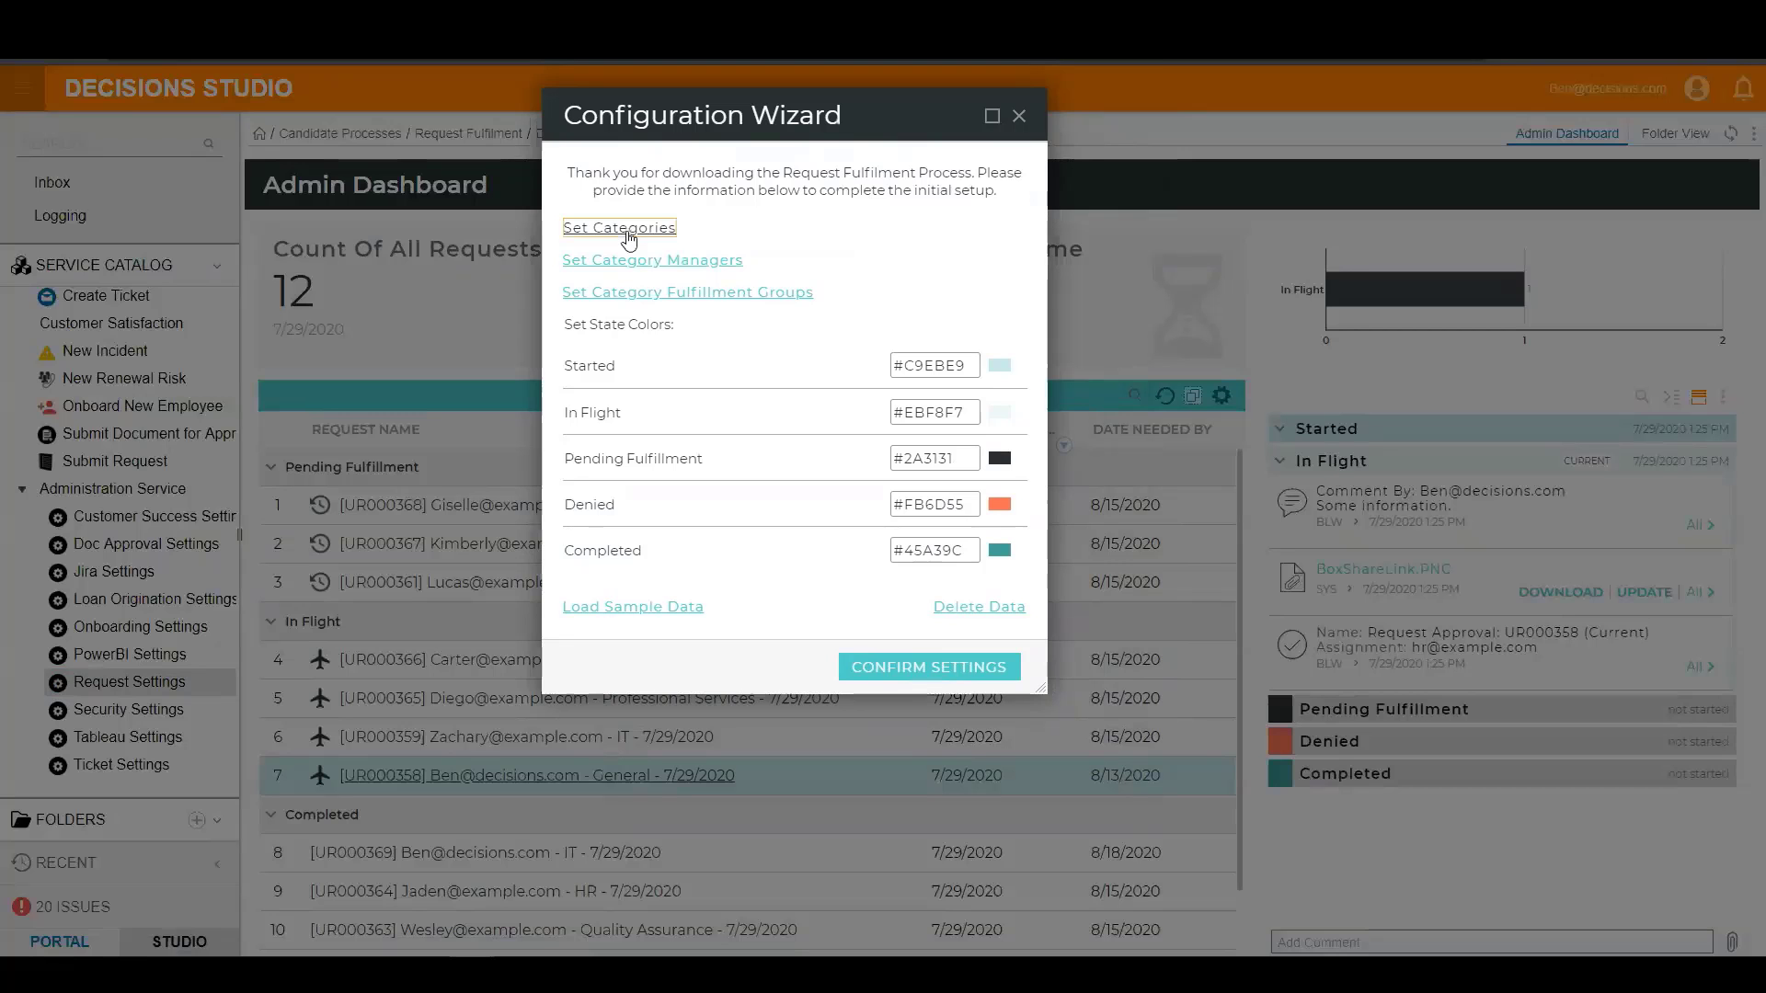
pyautogui.moveTo(825, 582); pyautogui.dragTo(685, 464)
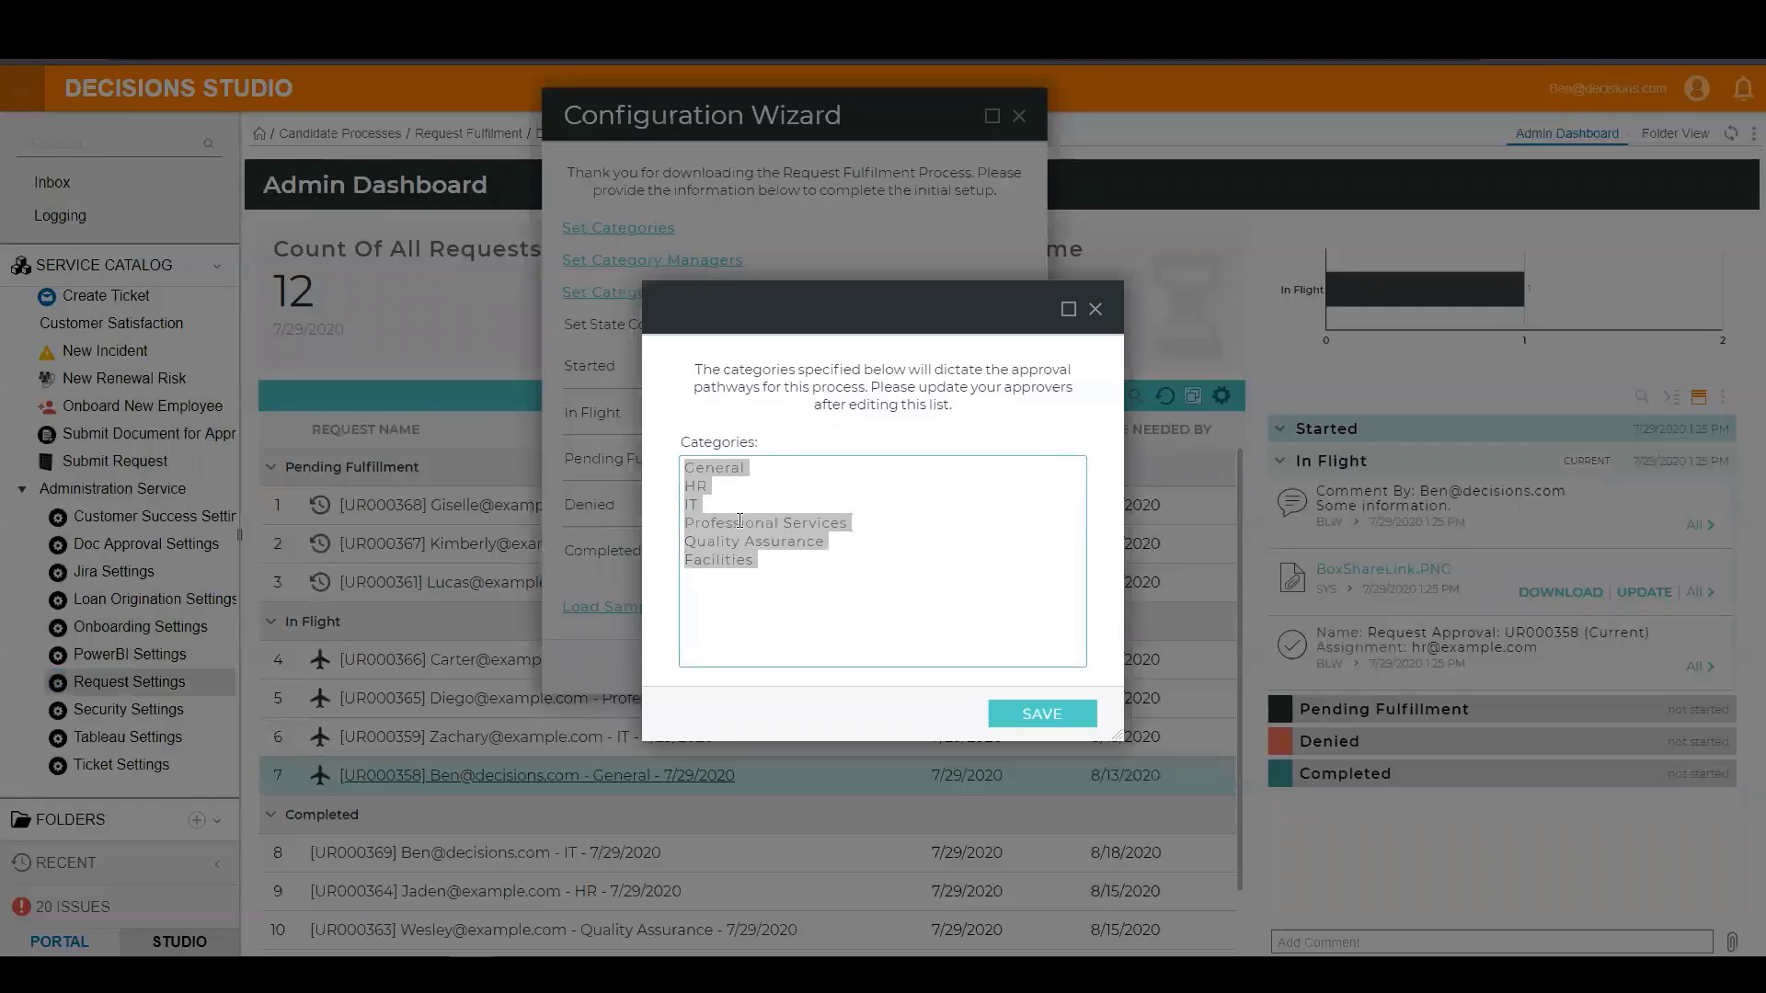
pyautogui.click(781, 582)
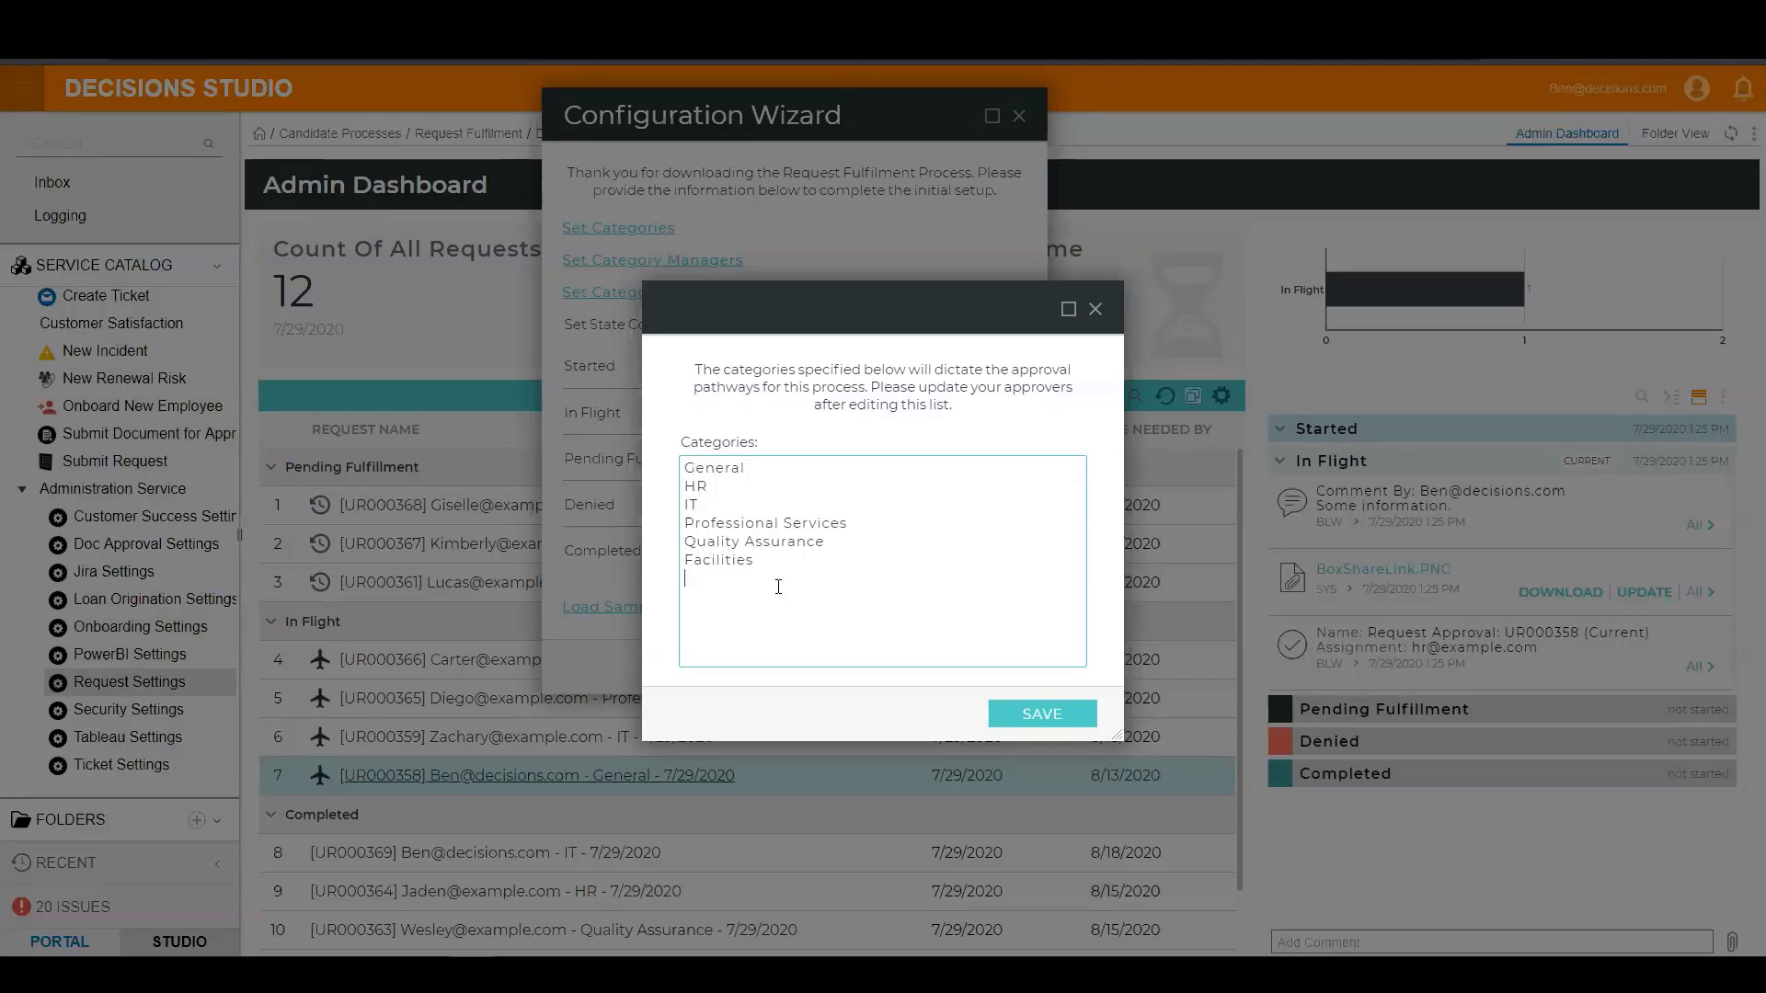
pyautogui.click(1094, 309)
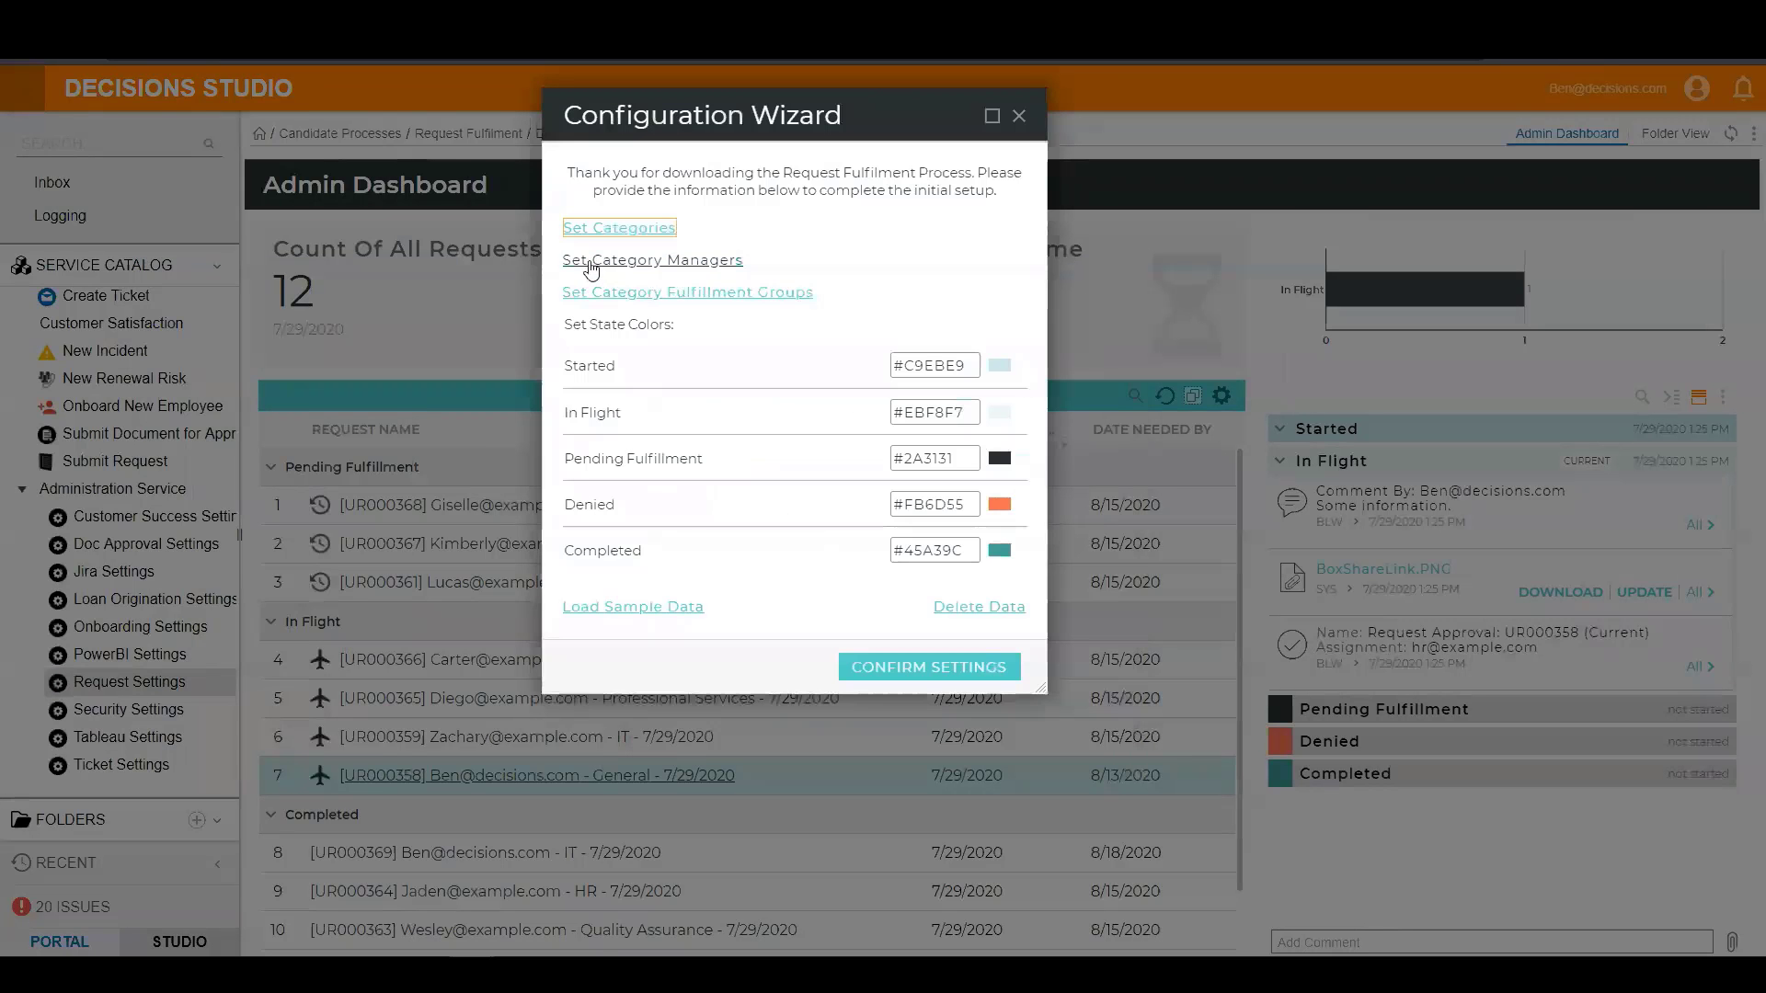
# Review the category managers and the category fulfillment groups settings.
pyautogui.click(691, 267)
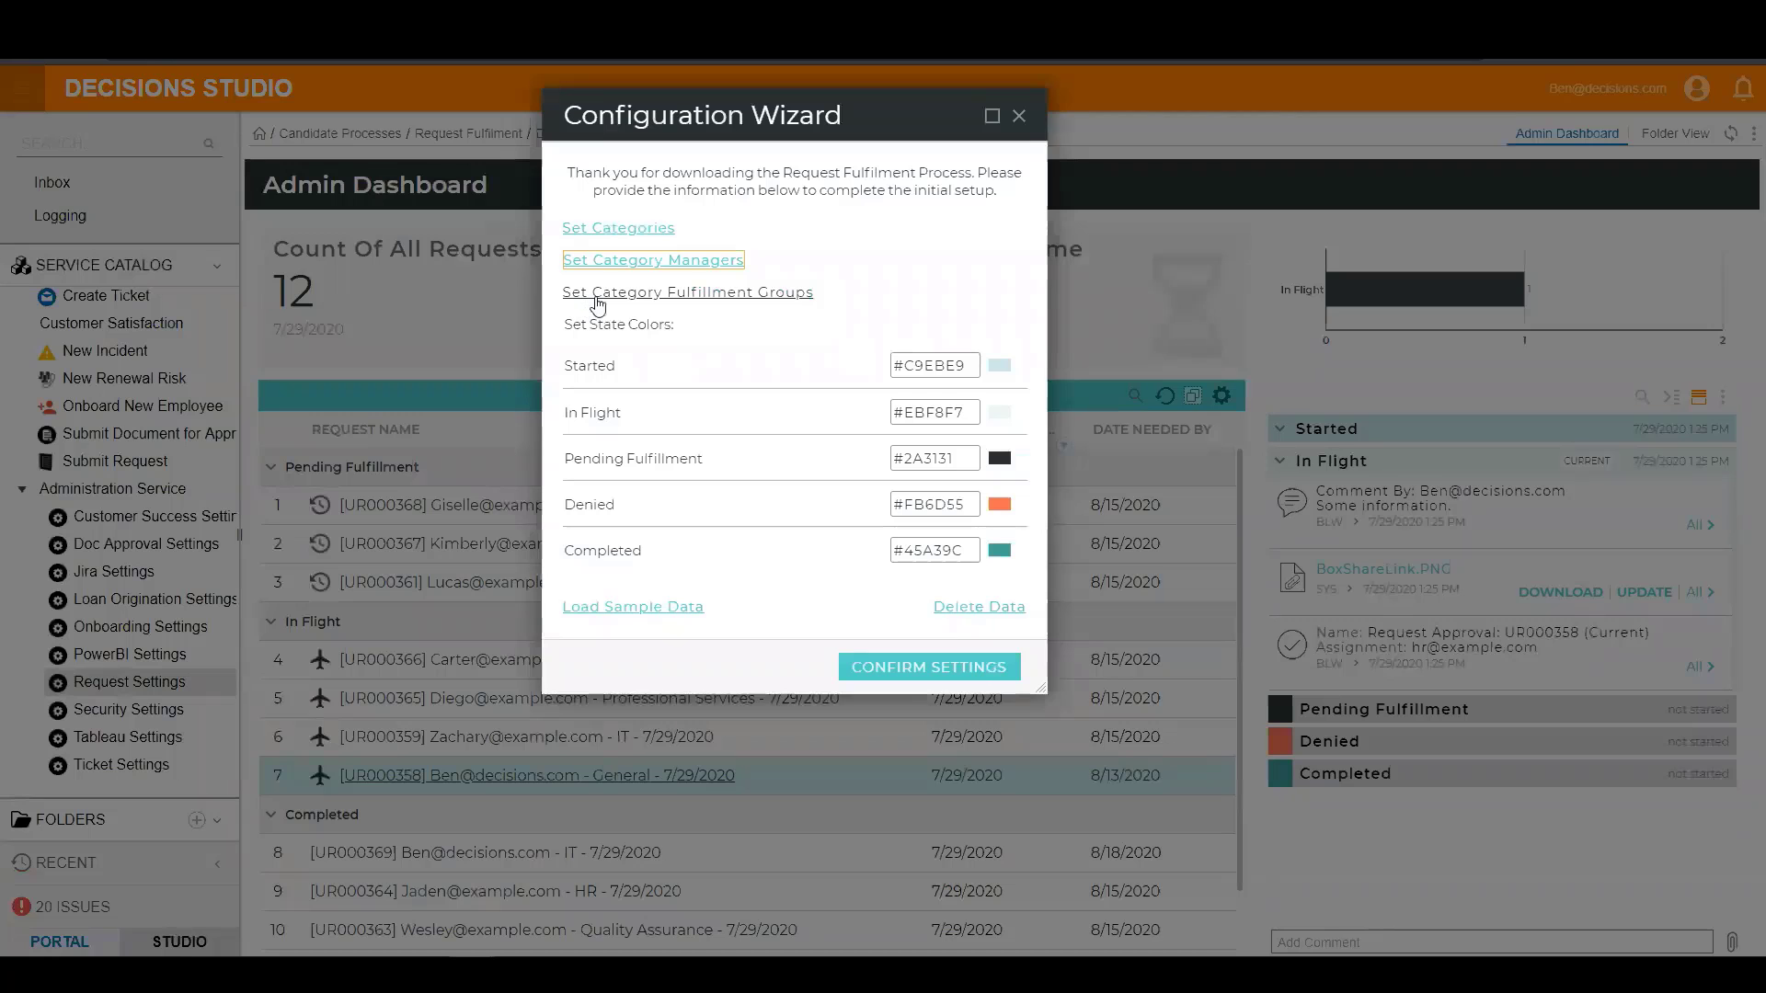
pyautogui.click(745, 300)
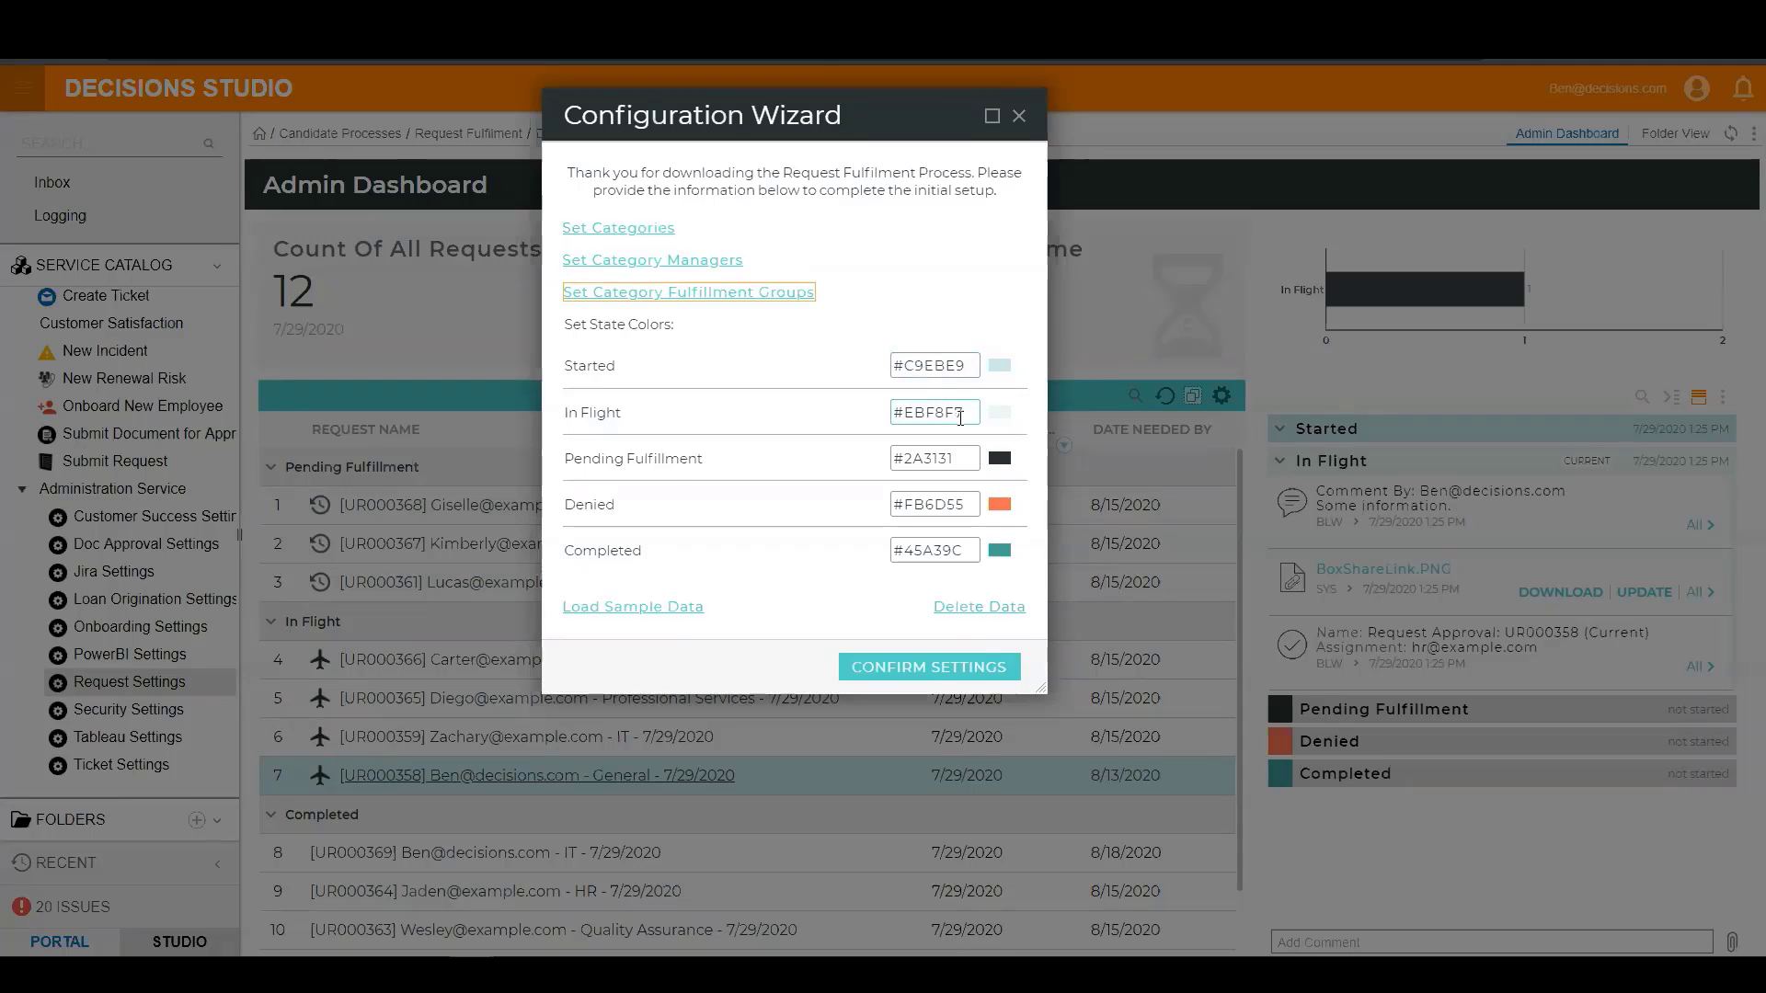
# Set the In Flight state color to #000.
pyautogui.moveTo(971, 414)
pyautogui.mouseDown()
pyautogui.moveTo(881, 412)
pyautogui.moveTo(989, 403)
pyautogui.mouseUp()
pyautogui.click(919, 409)
pyautogui.write('000')
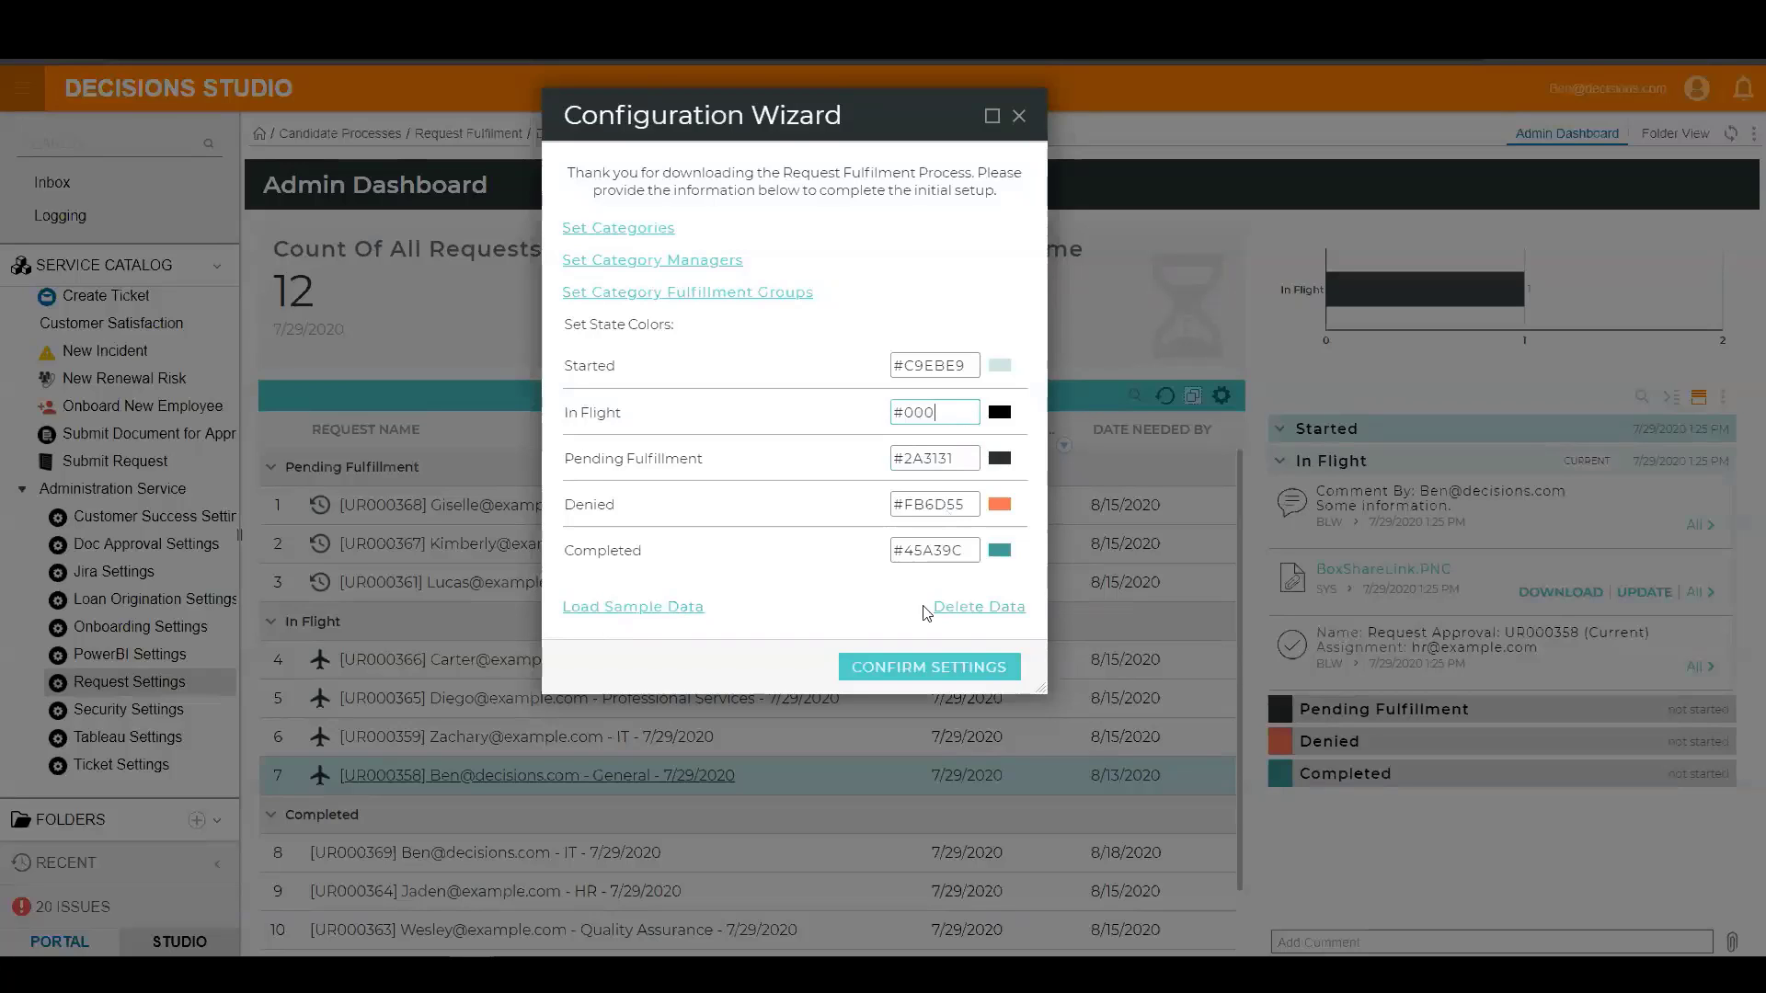
# View the data deletion and sample data prompts, cancel both, and close the Configuration Wizard without confirming its settings.
pyautogui.click(972, 611)
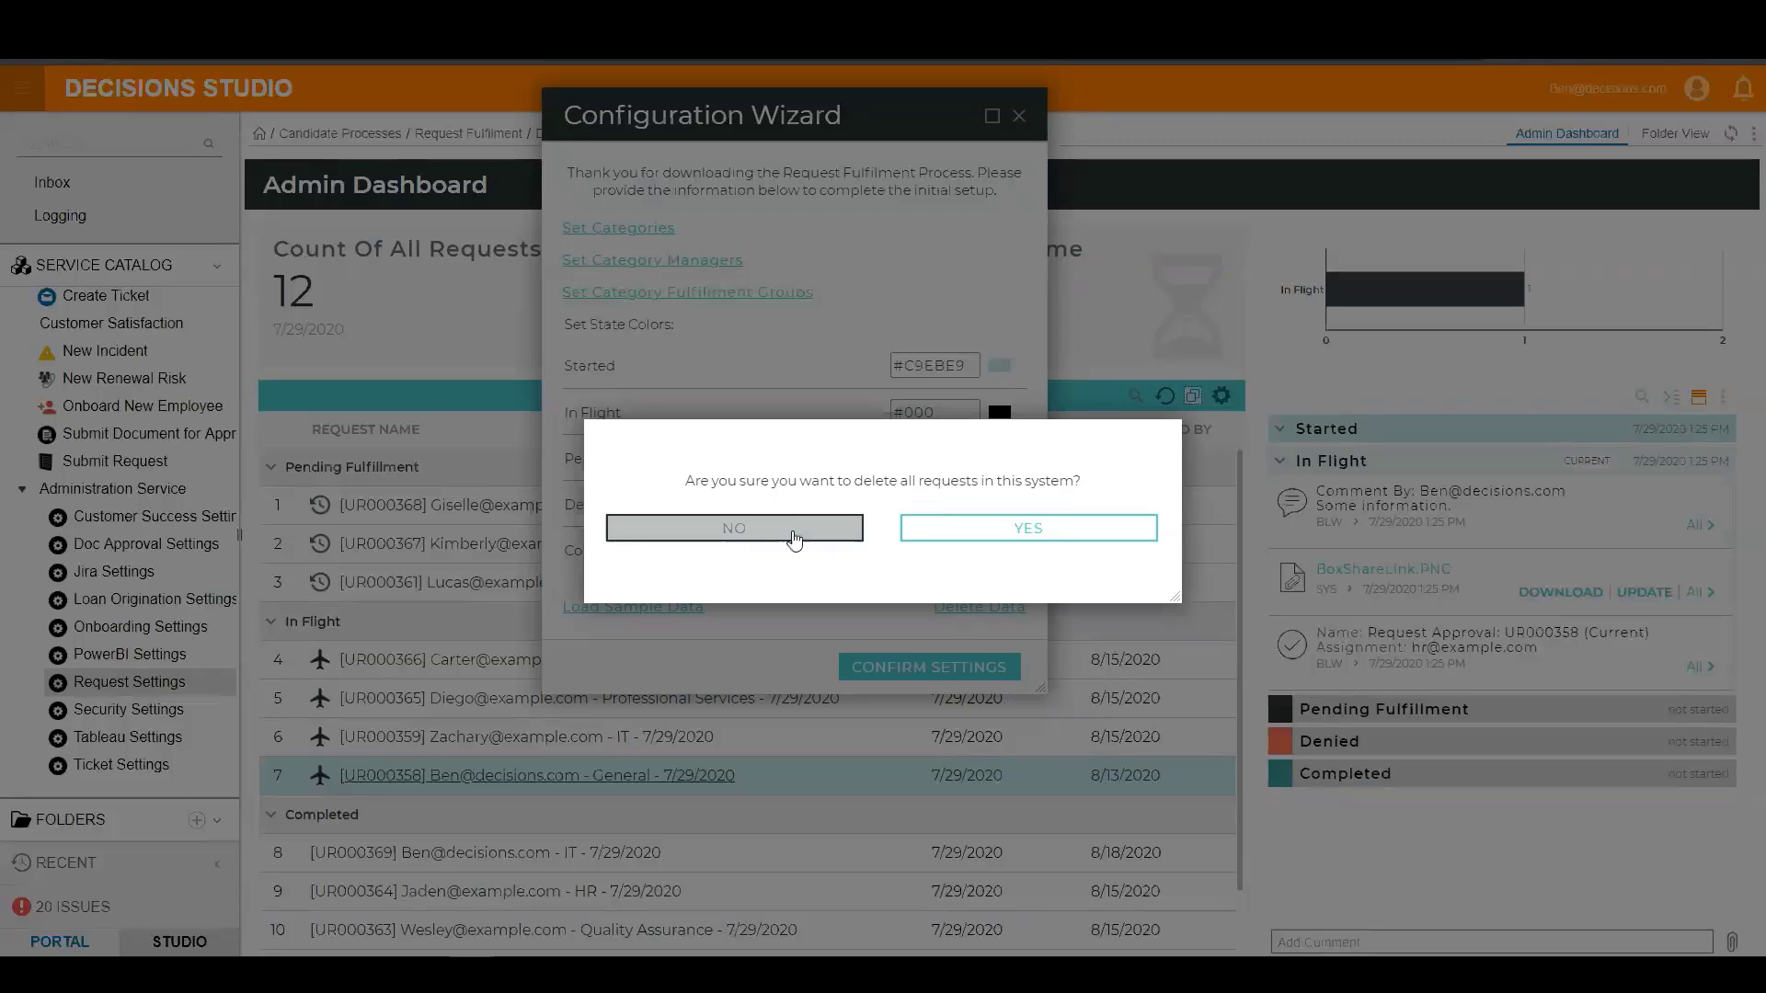
pyautogui.click(793, 533)
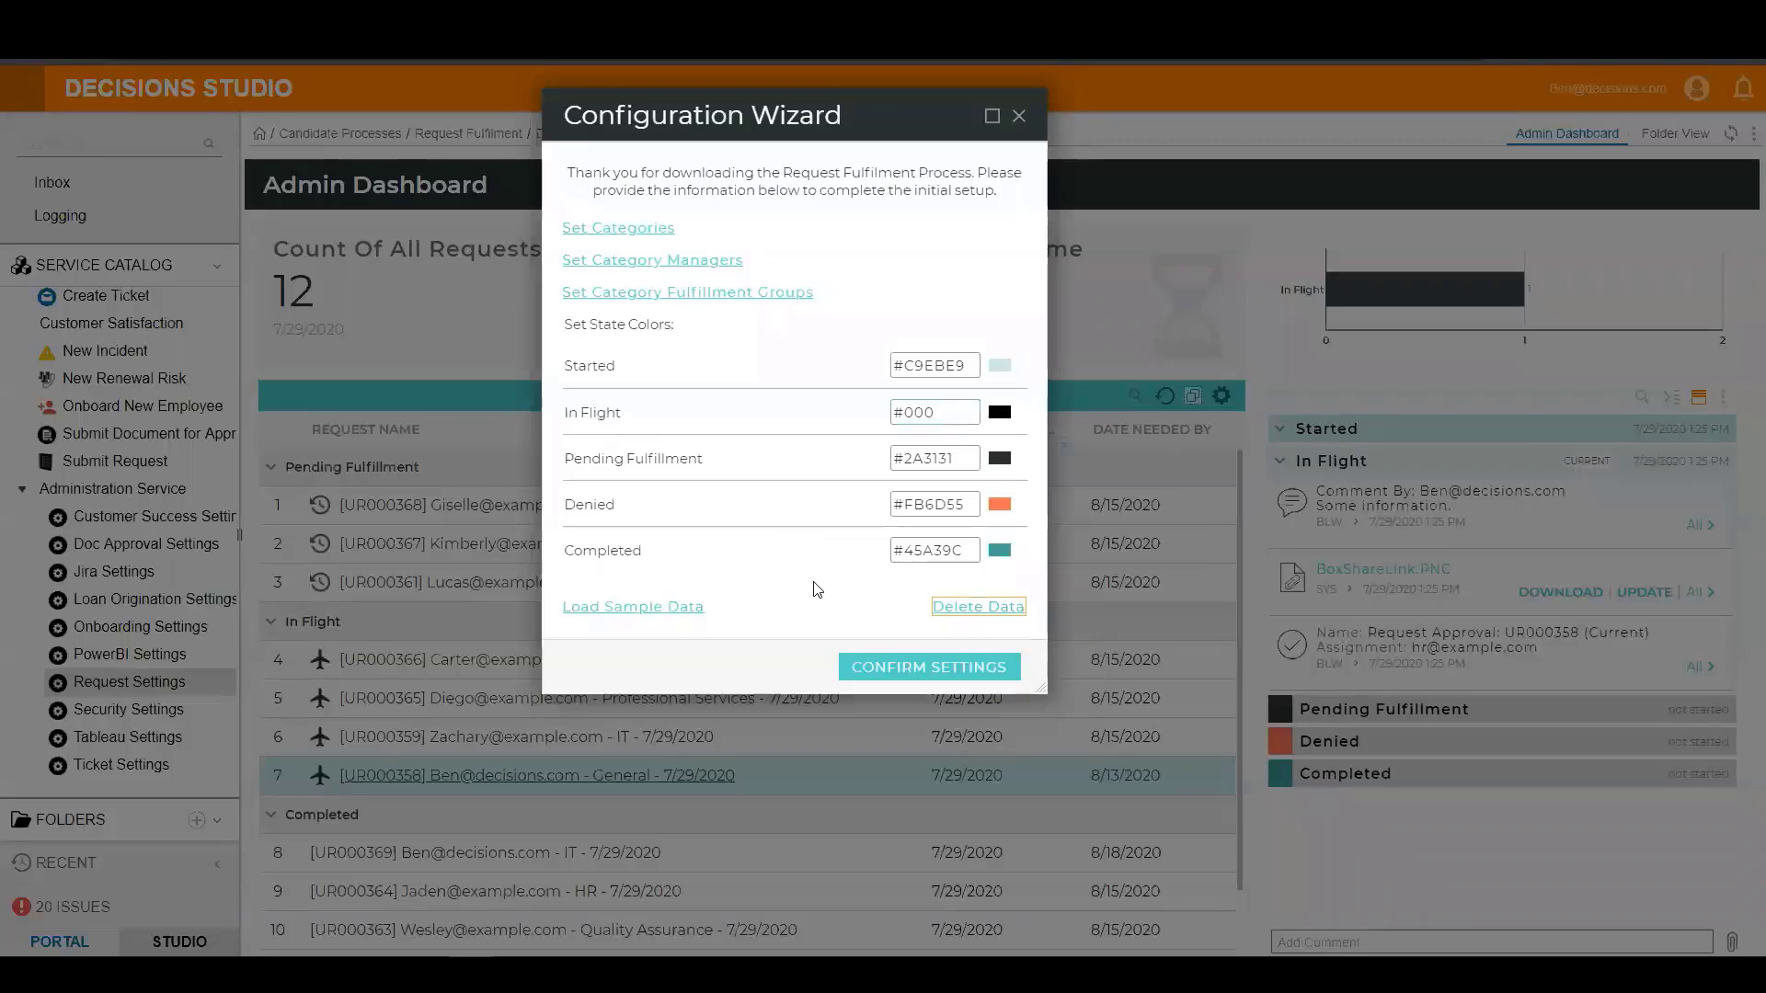
pyautogui.click(674, 609)
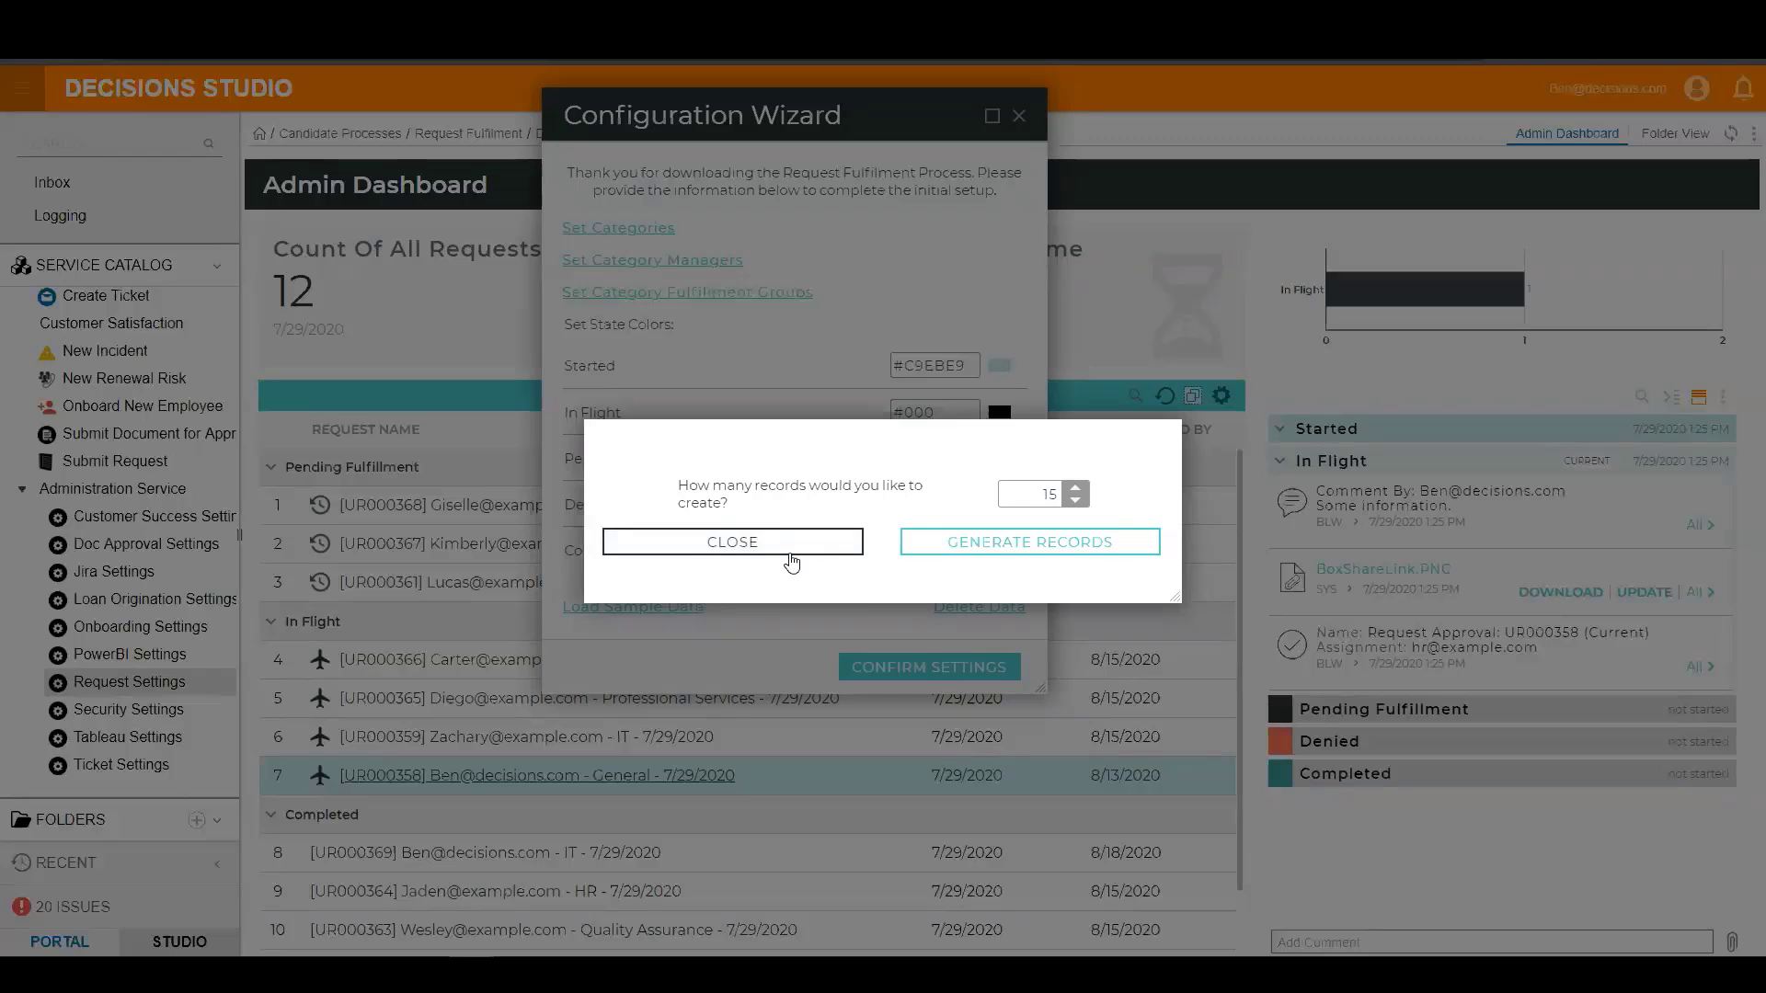
pyautogui.click(783, 556)
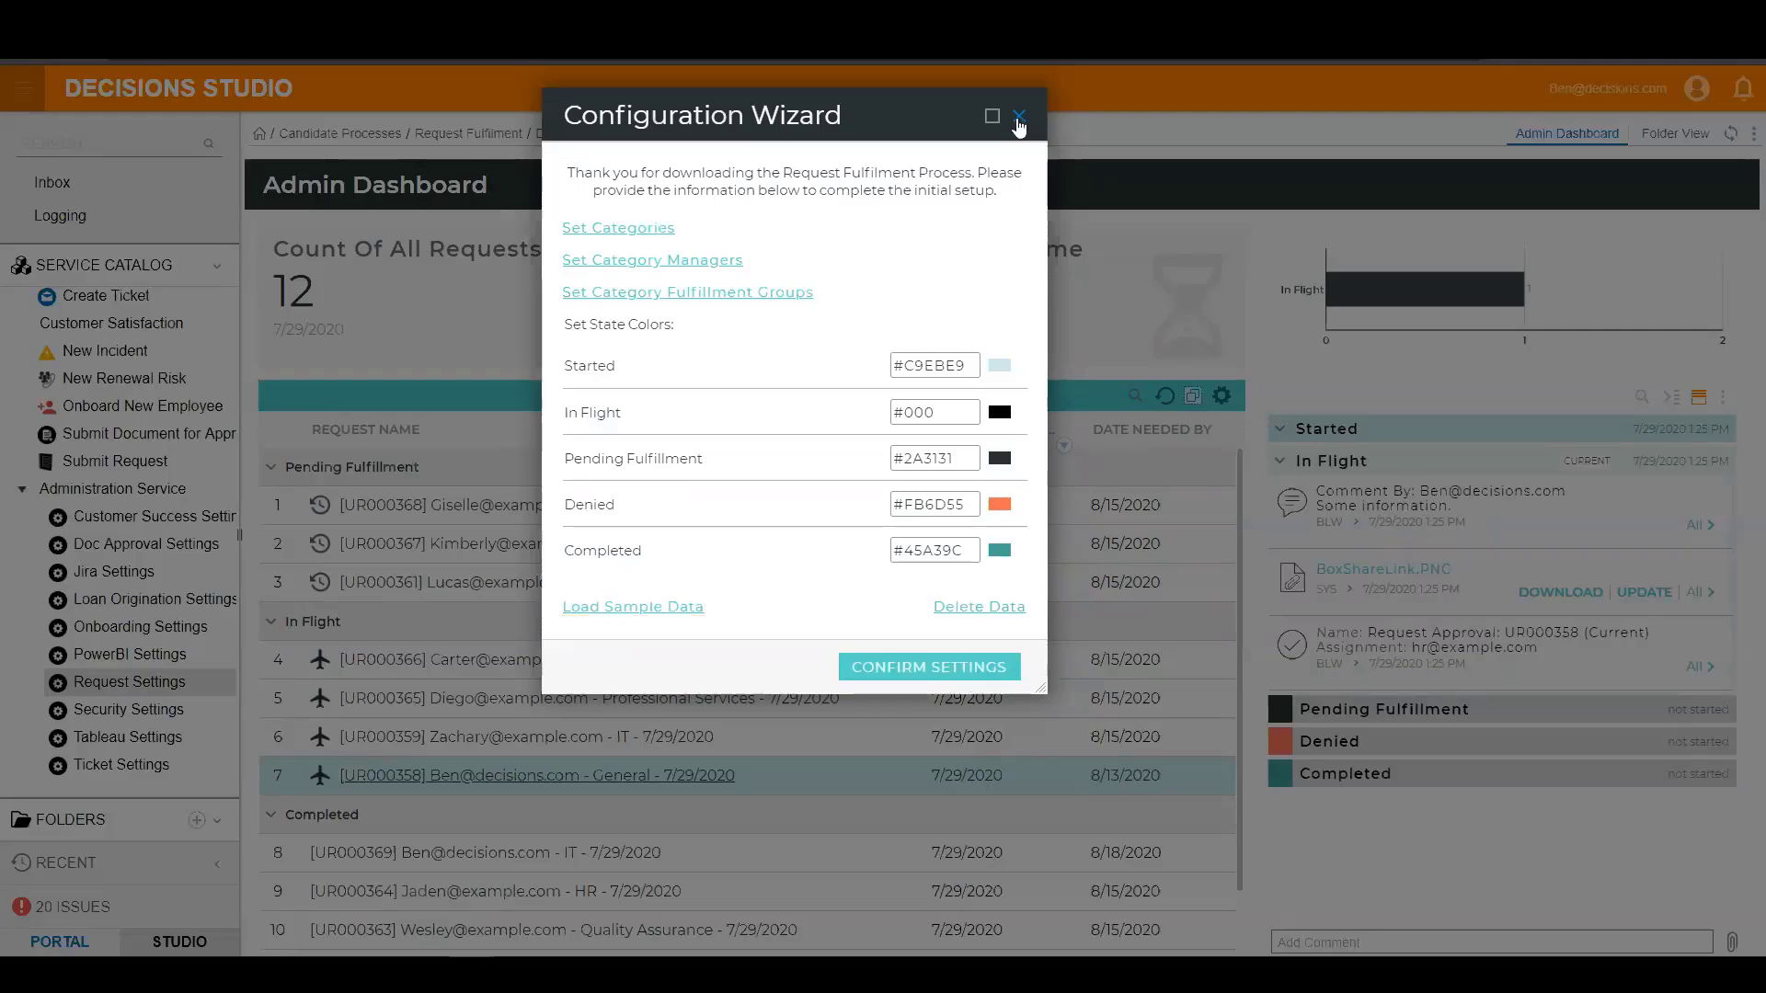
pyautogui.click(1018, 118)
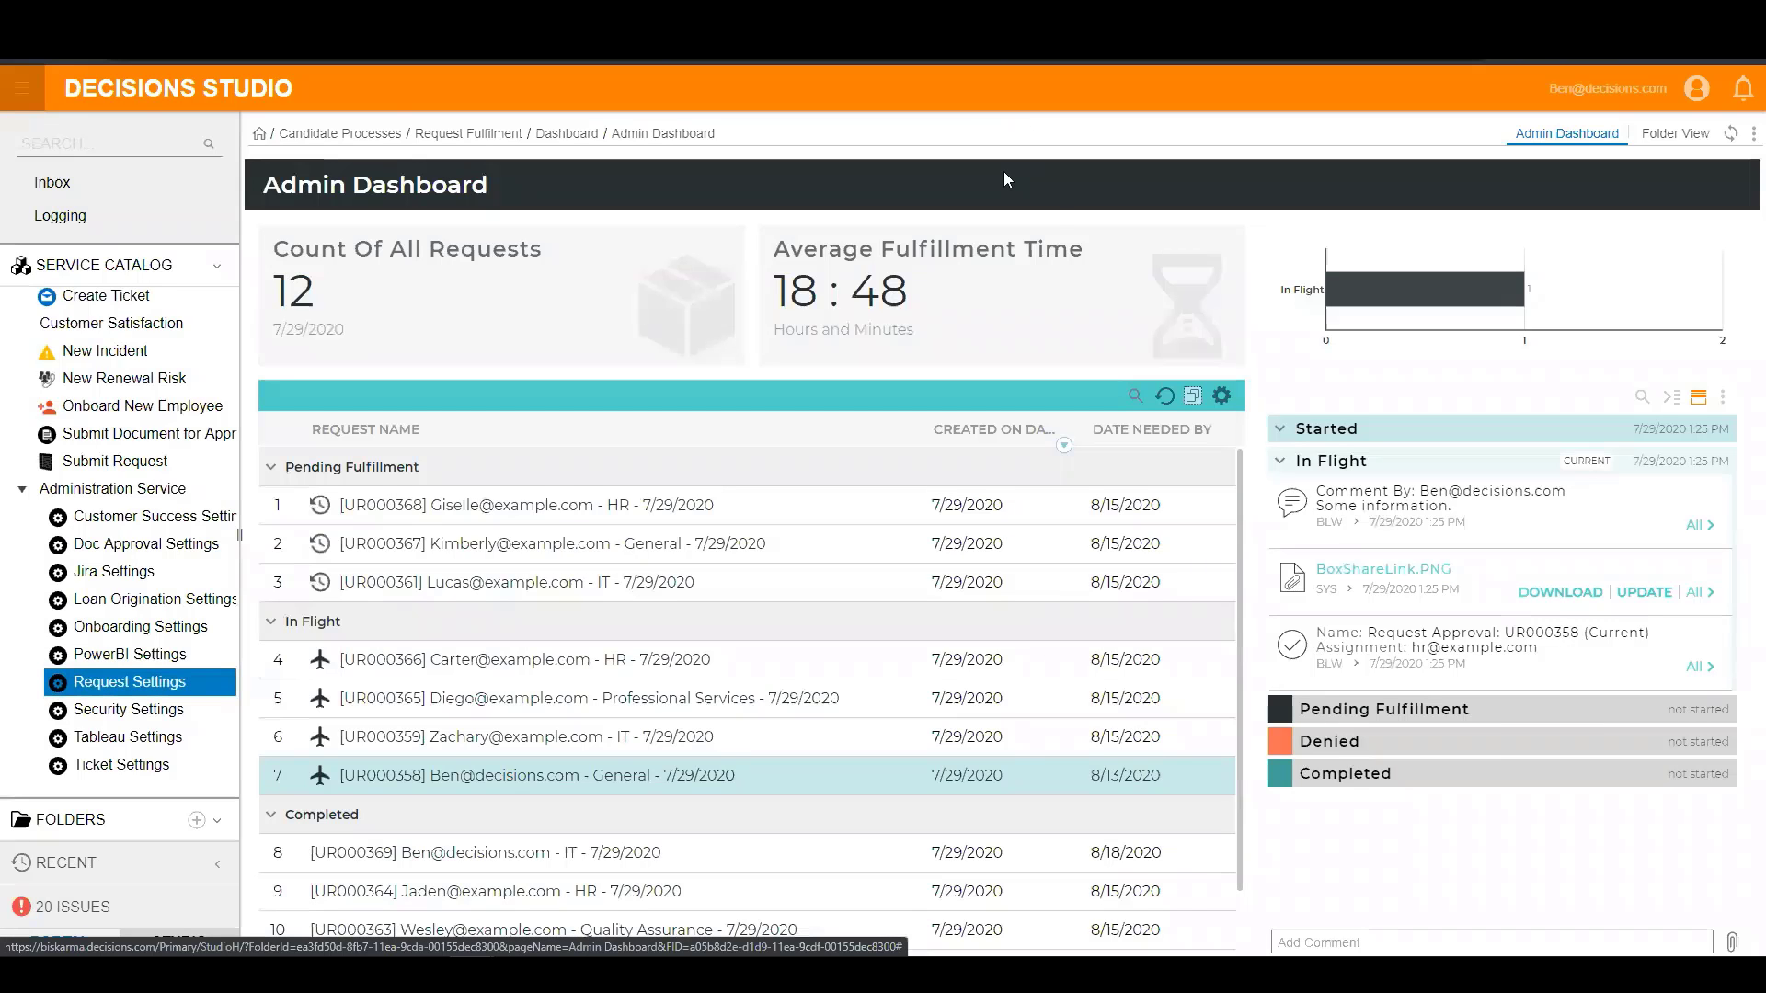